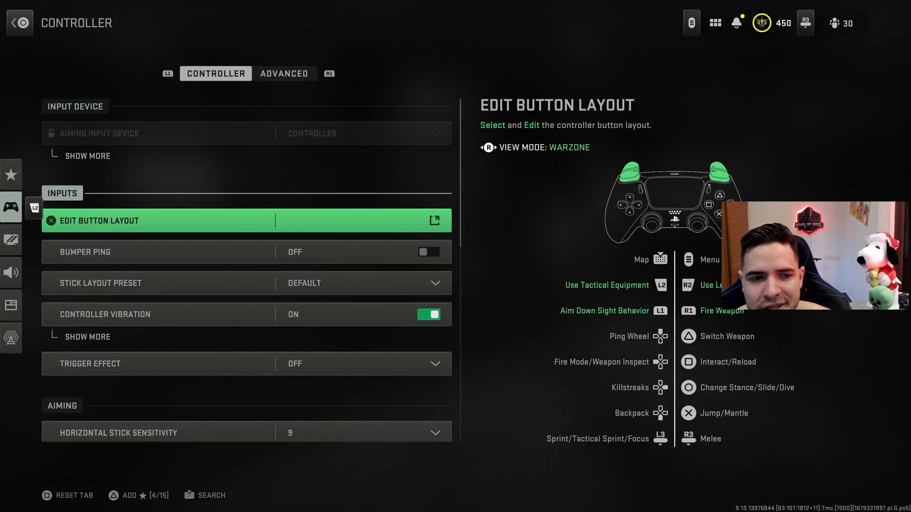
Step: Open the button layout editor and view the available Button Layout Preset options
key("Up")
key("Down")
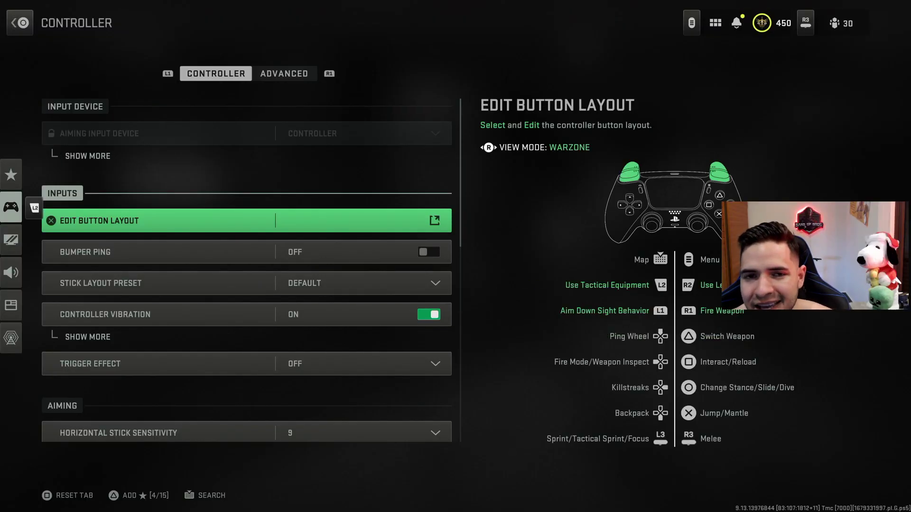
key("Return")
key("Down")
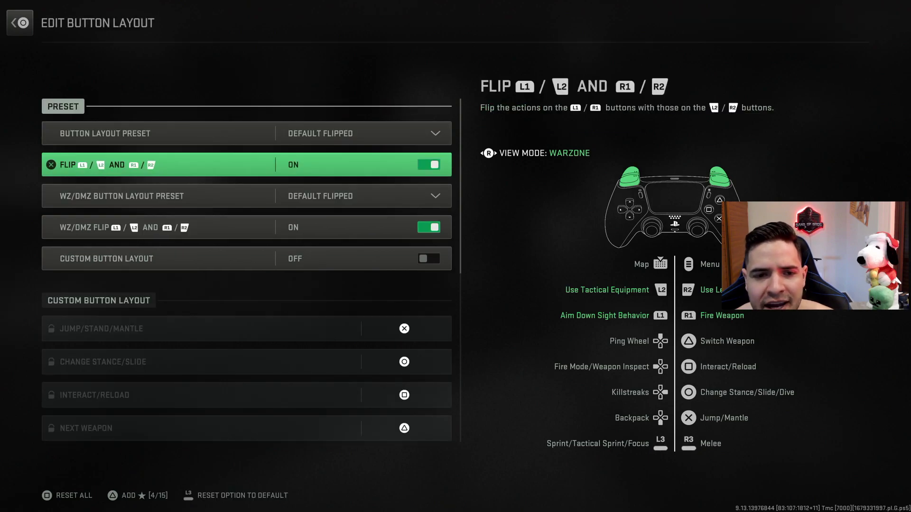
key("Up")
key("Return")
key("Down")
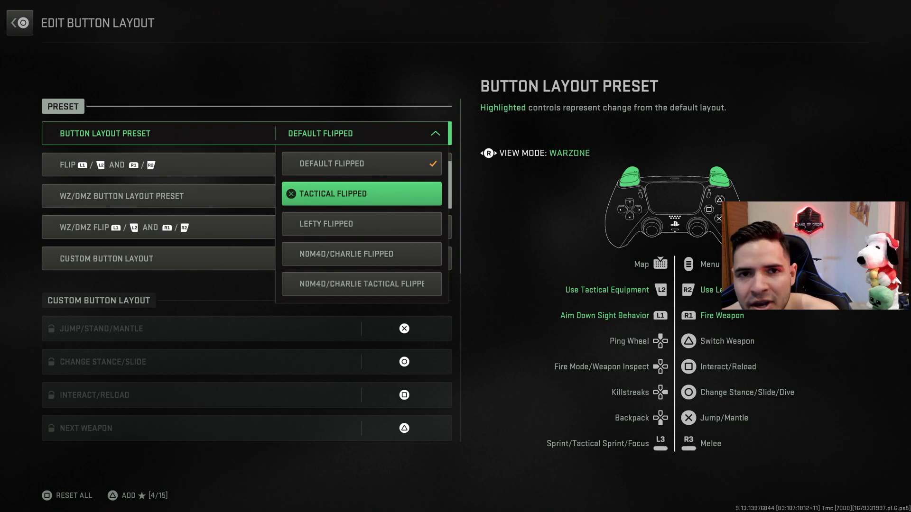
key("Escape")
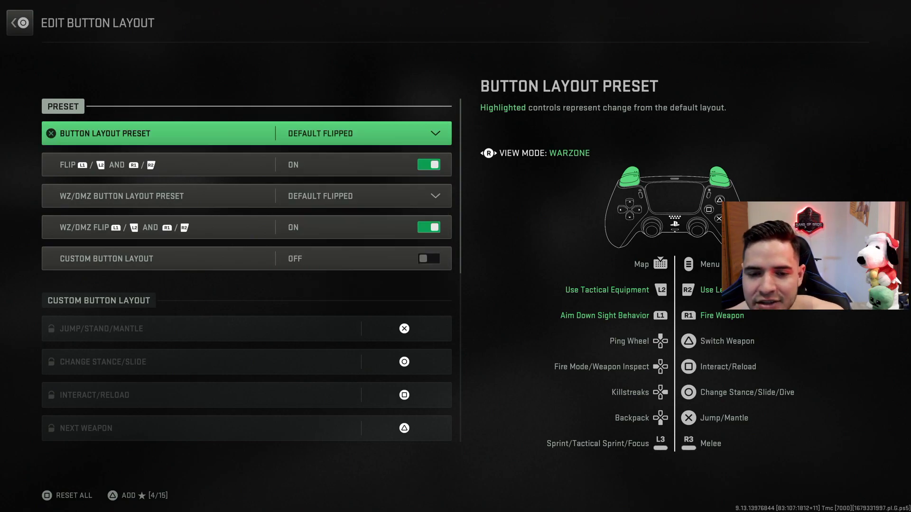
Step: Turn on Custom Button Layout to unlock the individual button assignments
key("Down")
key("Down")
key("Down")
key("Down")
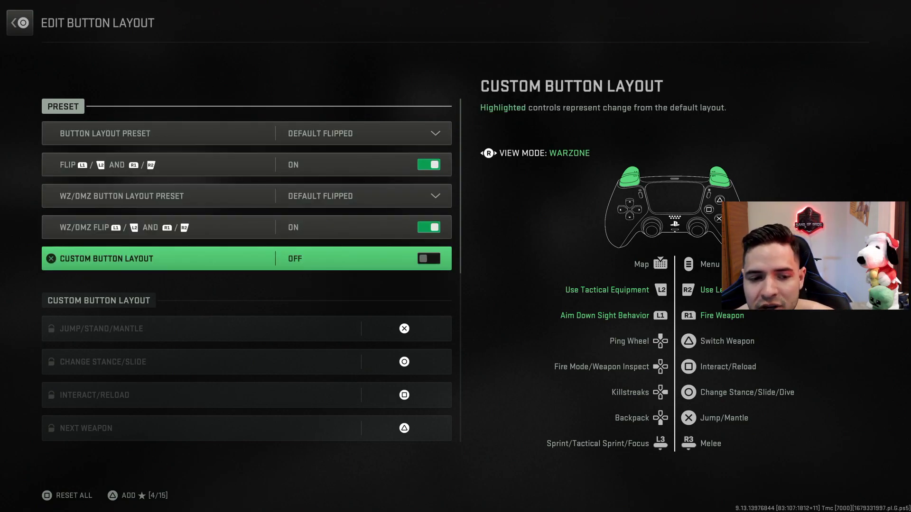
key("Return")
Step: Examine the custom button assignments from Jump/Stand/Mantle through Killstreak, and return to Change Stance/Slide
key("Down")
key("Down")
key("Down")
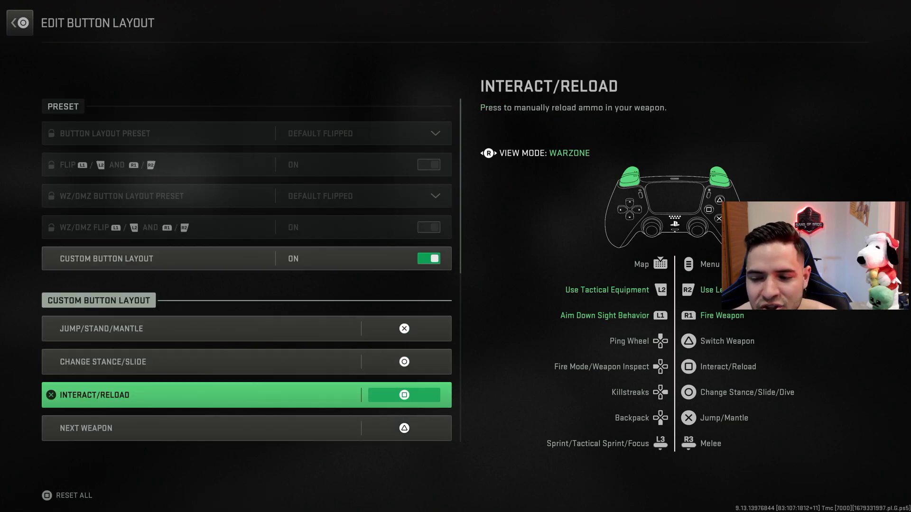
key("Down")
key("Down")
key("Down")
key("Down")
key("Down")
key("Down")
key("Down")
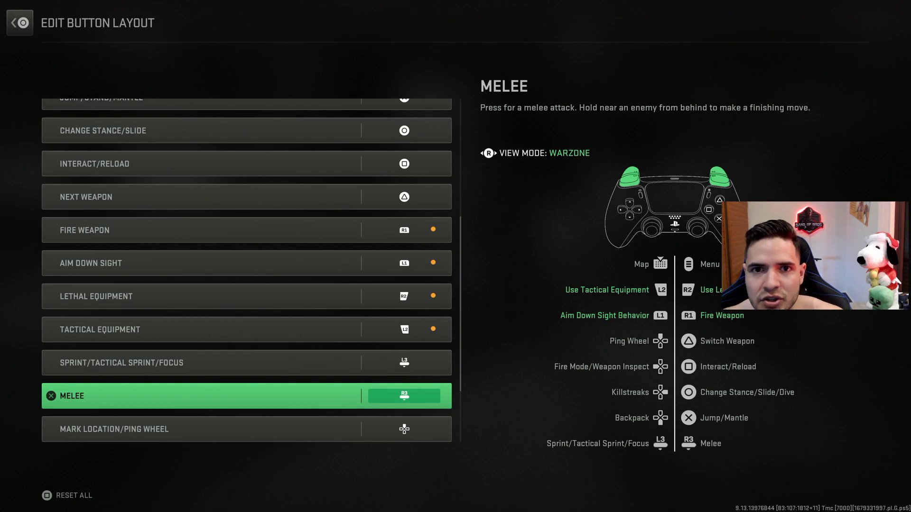
key("Down")
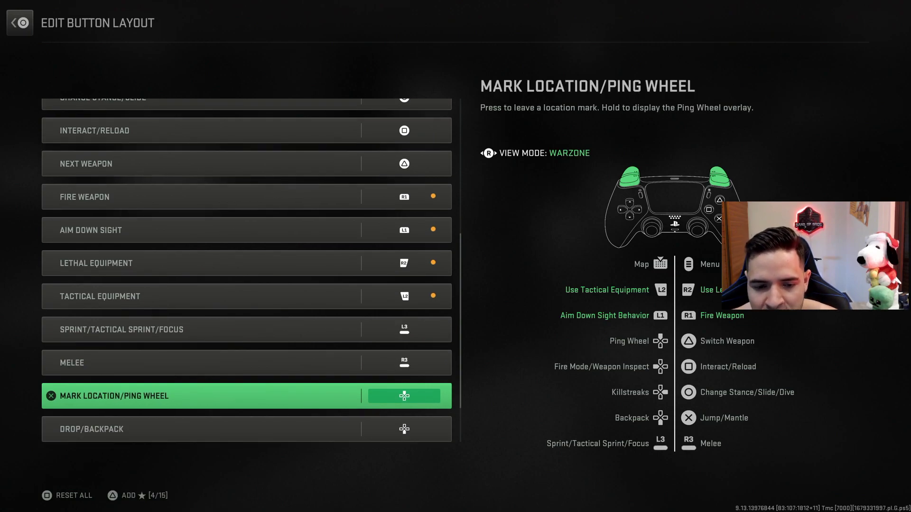
key("Down")
key("Down")
key("Down")
key("Up")
key("Up")
key("Up")
key("Up")
key("Up")
key("Up")
key("Up")
key("Up")
key("Up")
key("Up")
key("Up")
key("Up")
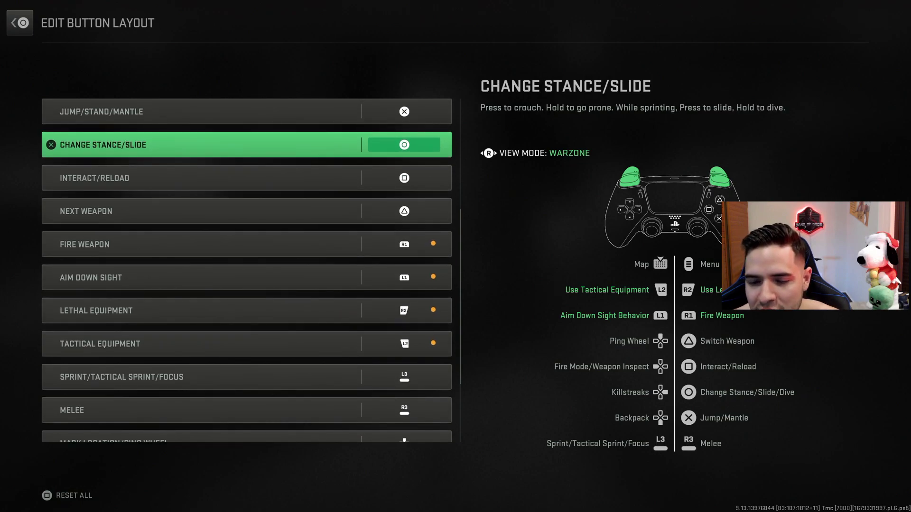
Step: Examine the custom button assignments for Fire Weapon, Aim Down Sight and Lethal Equipment
key("Down")
key("Down")
key("Down")
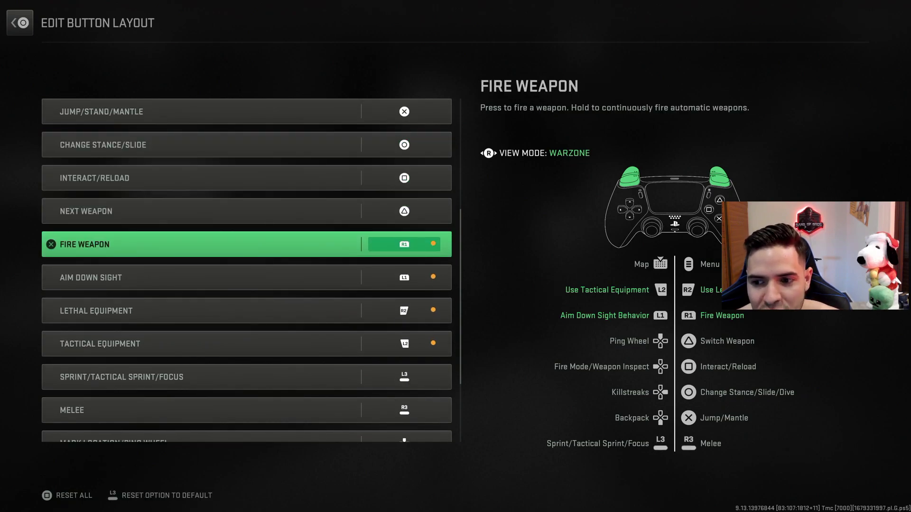
key("Down")
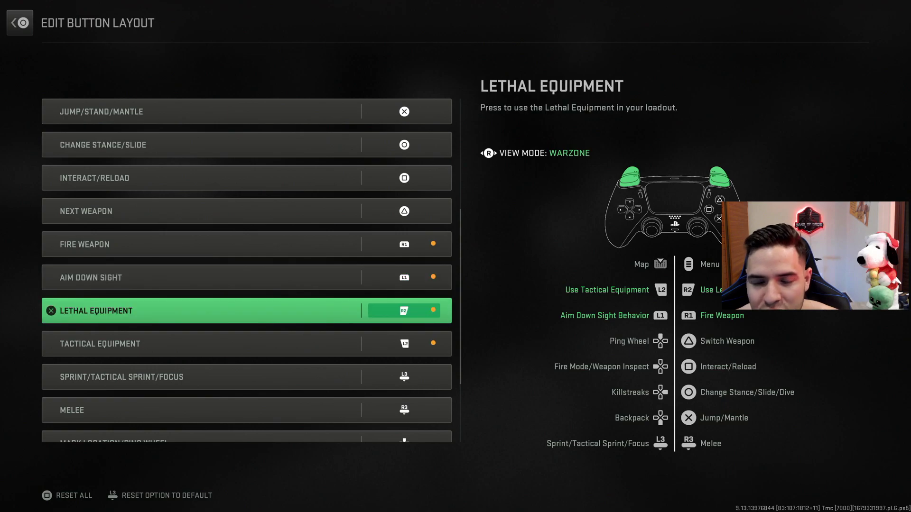
key("Down")
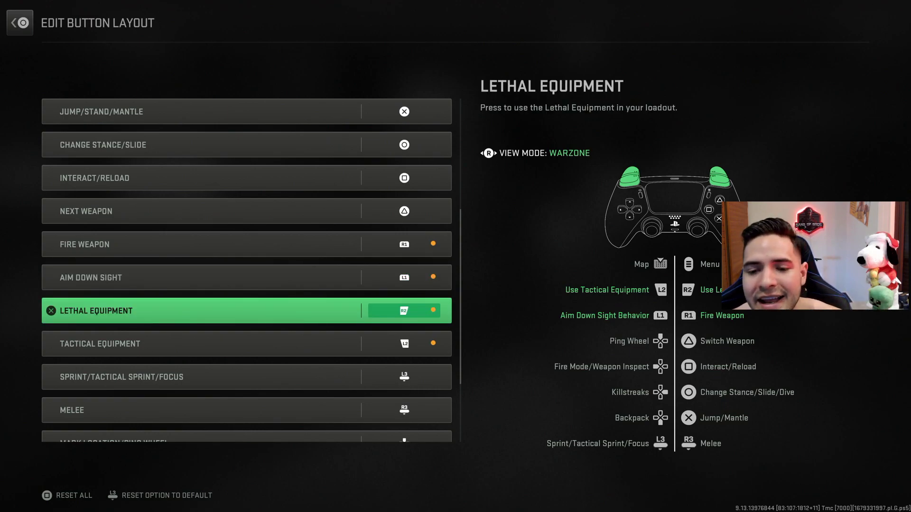
key("Up")
key("Up")
key("Up")
key("Up")
key("Up")
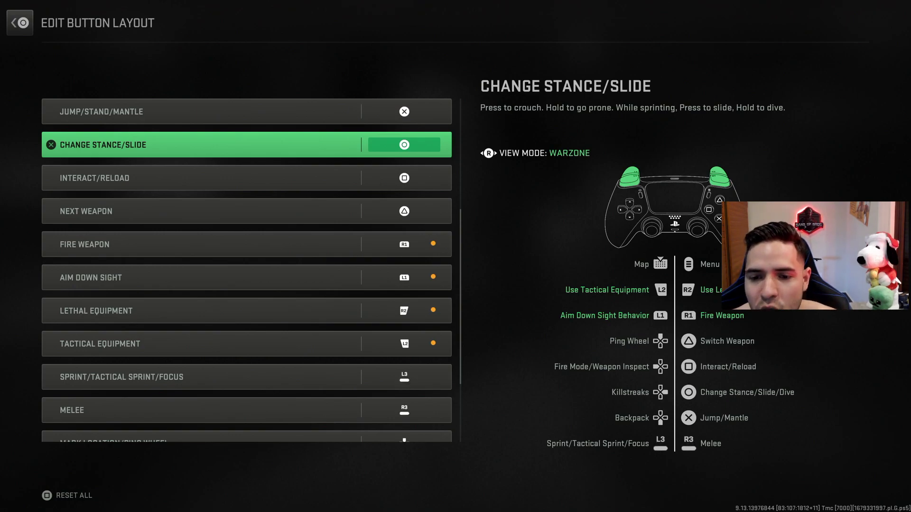
Step: Check the remaining button assignments down to Killstreak and turn Custom Button Layout off
key("Down")
key("Down")
key("Down")
key("Down")
key("Down")
key("Down")
key("Down")
key("Down")
key("Down")
key("Down")
key("Down")
key("Down")
key("Down")
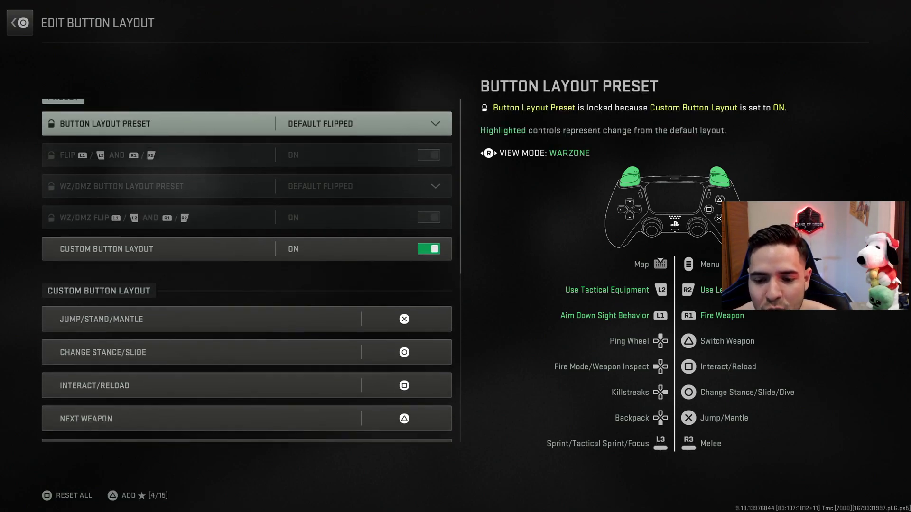
key("Up")
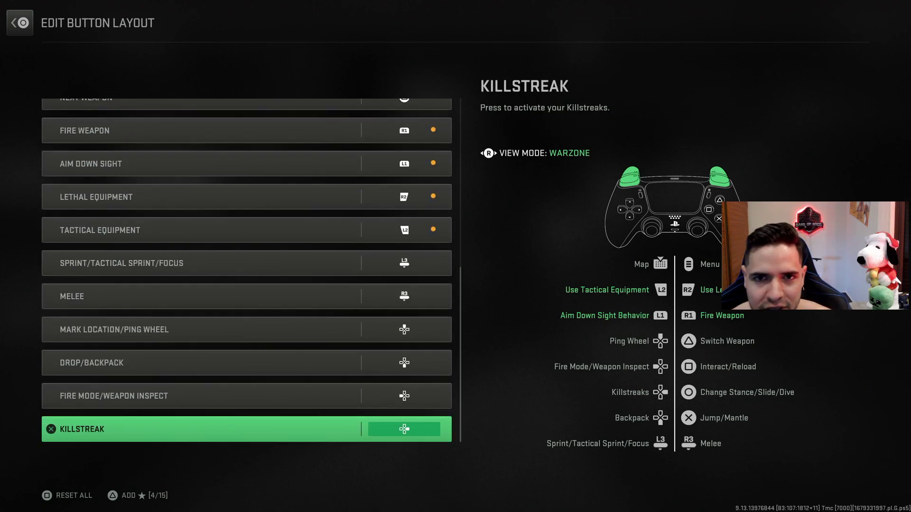
key("Down")
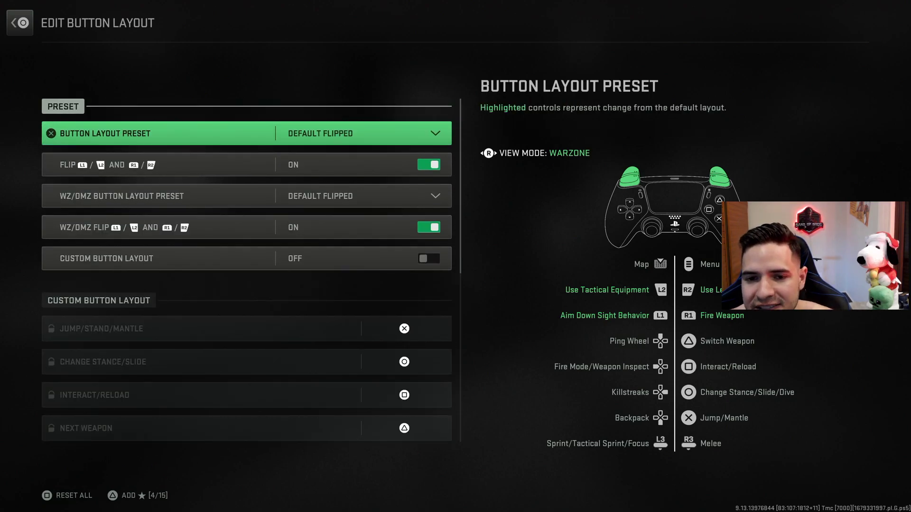
key("Down")
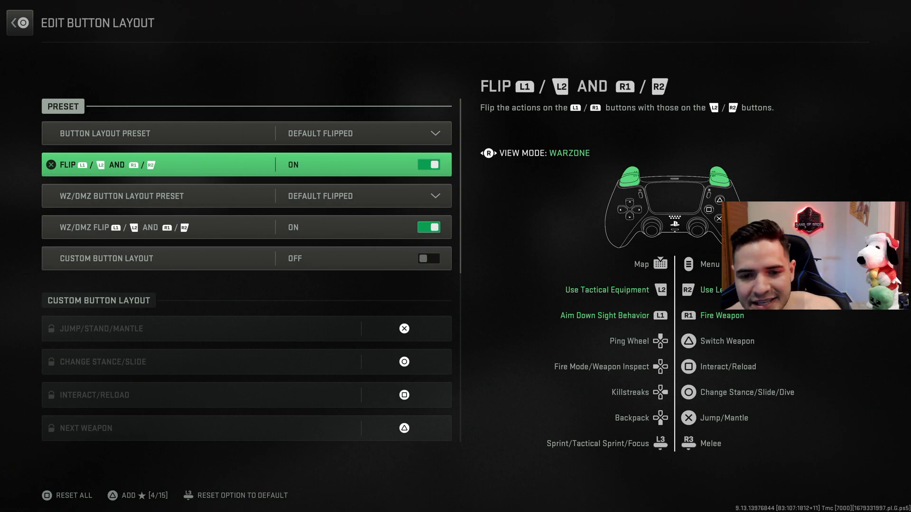
Step: Return to the controller settings and view the stick sensitivity and Sensitivity Multiplier settings
key("Escape")
key("Down")
key("Down")
key("Down")
key("Down")
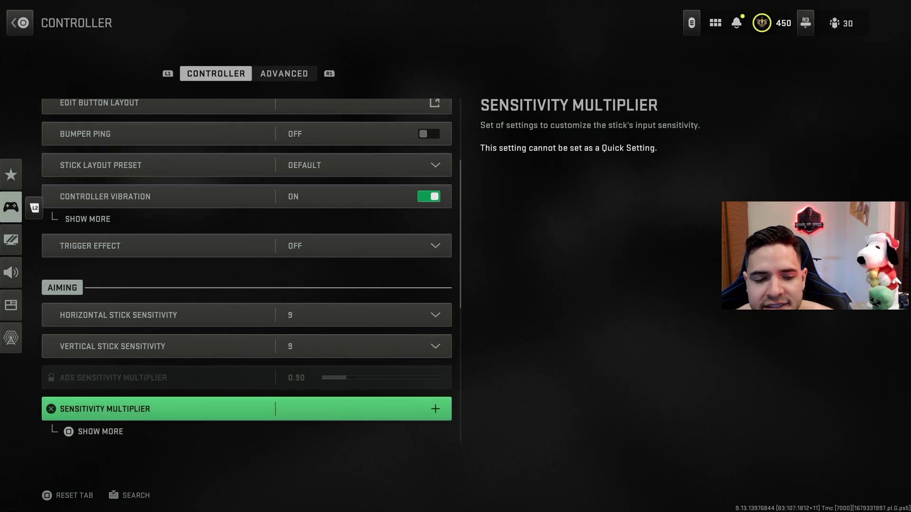
key("Up")
key("Up")
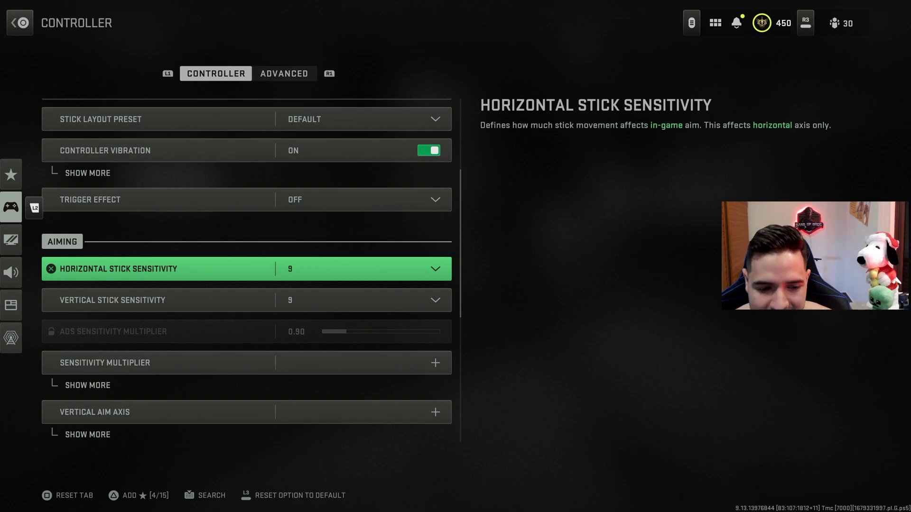
Step: Review the remaining aiming settings and view the Aim Down Sight Behavior setting under Gameplay
key("Down")
key("Down")
key("Down")
key("Down")
key("Down")
key("Down")
key("Down")
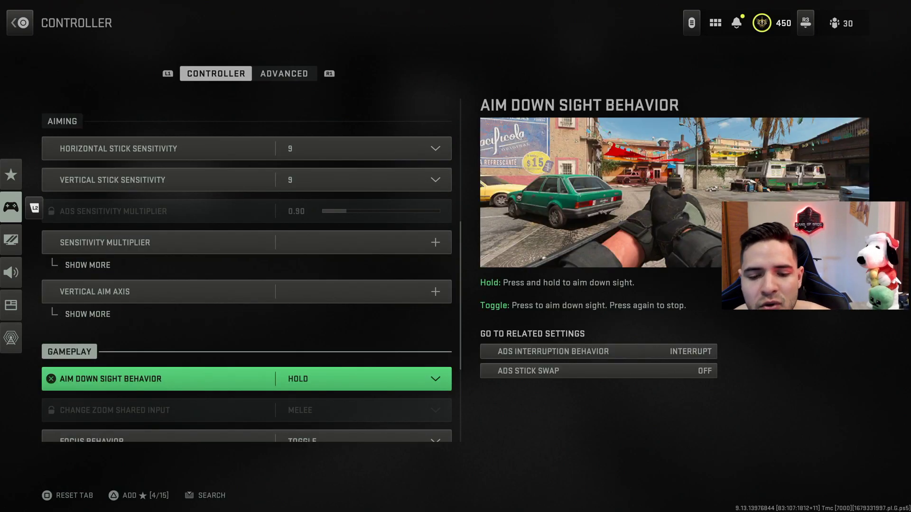
Step: Compare the Focus Behavior options Hold and Toggle, and select Toggle
key("Down")
key("Down")
key("Up")
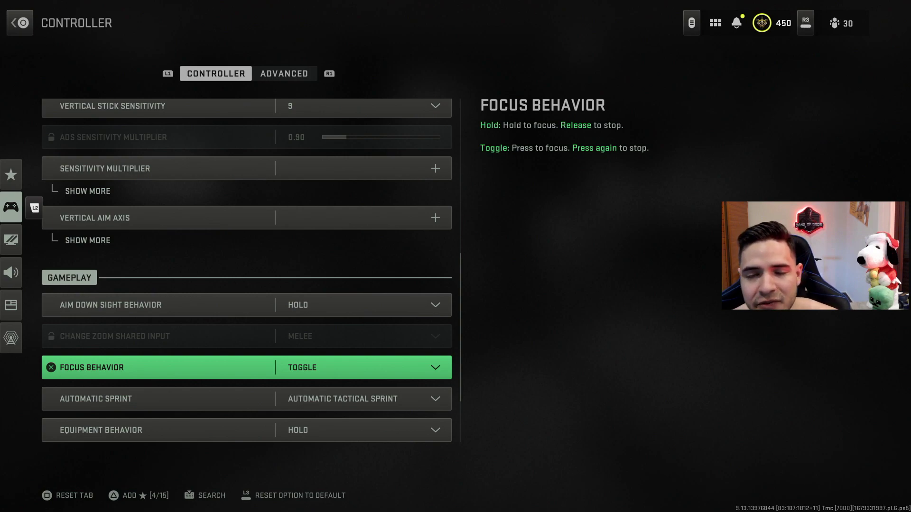
key("Return")
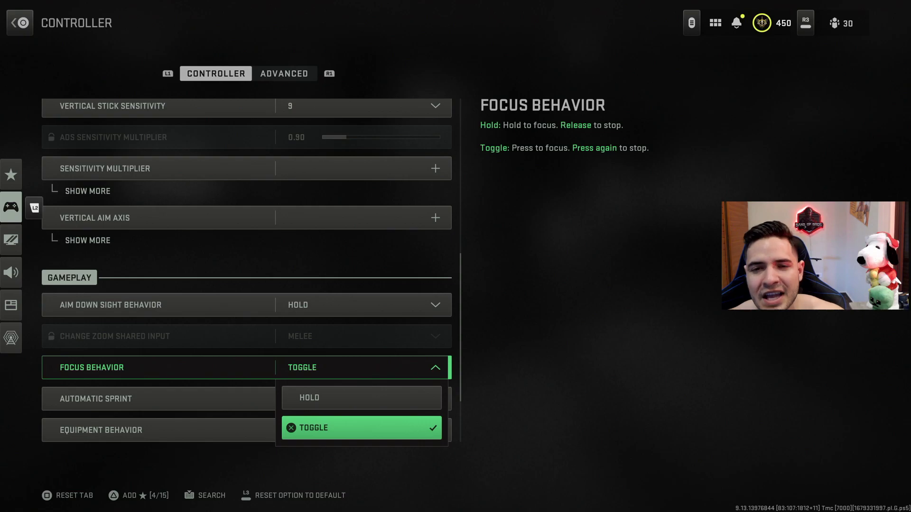
key("Up")
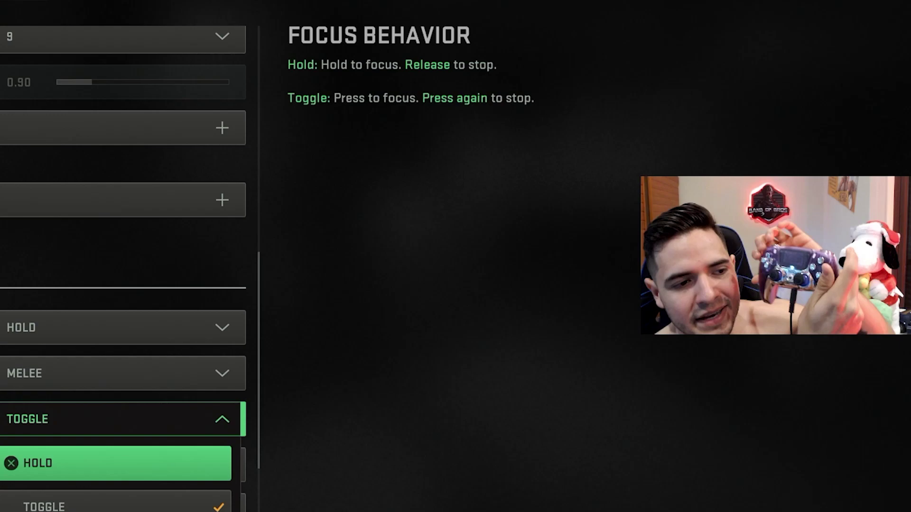
key("Down")
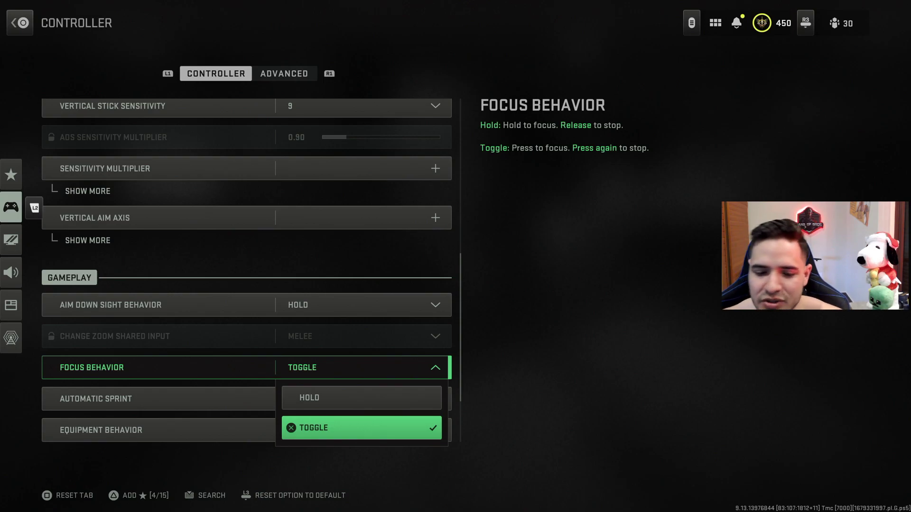
key("Return")
Step: Set Automatic Sprint to Automatic Tactical Sprint
key("Down")
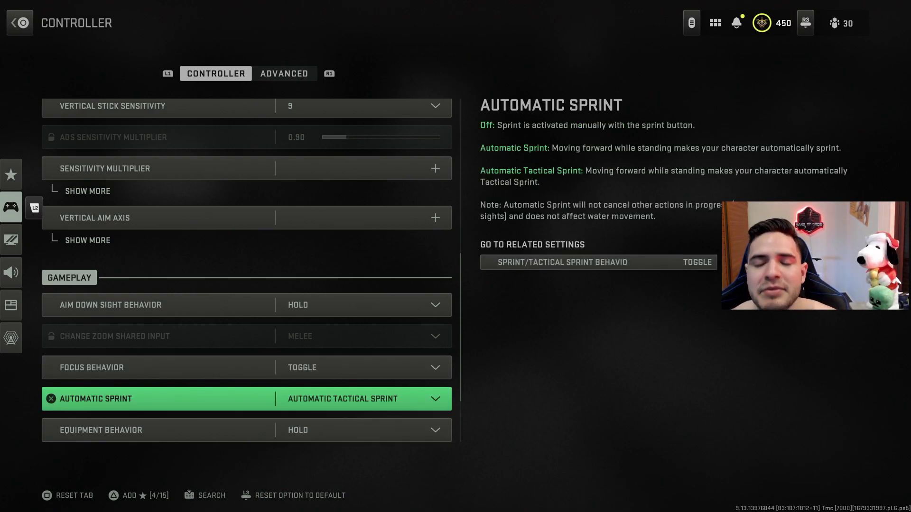
key("Return")
key("Up")
key("Down")
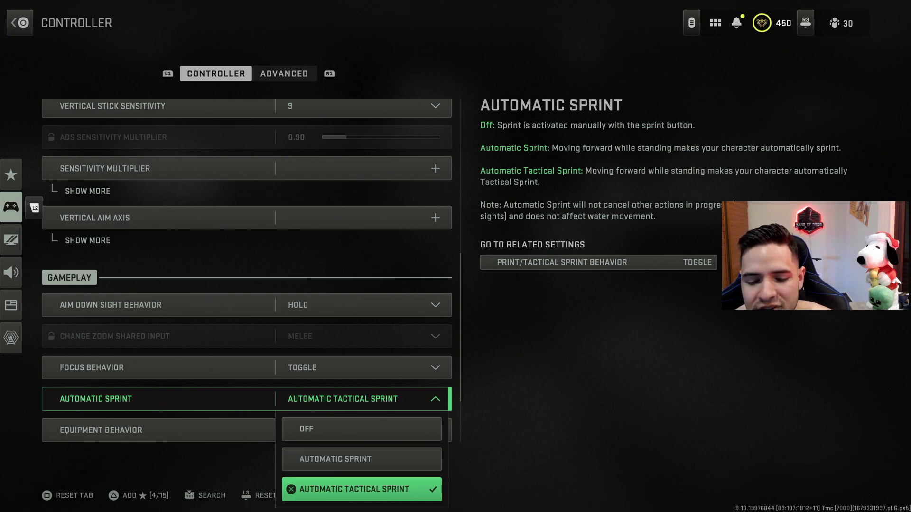
key("Return")
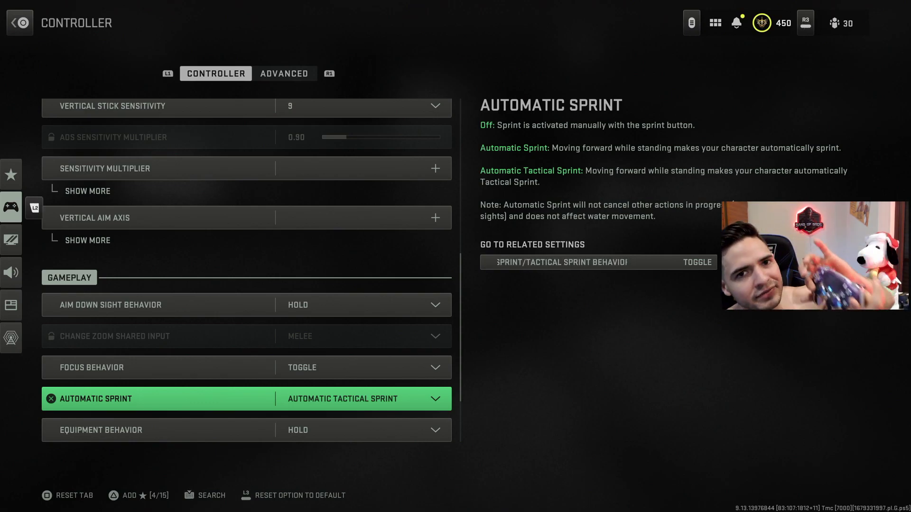
Step: View the Weapon Mount Activation setting and the available Interact/Reload Behavior options
key("Down")
key("Down")
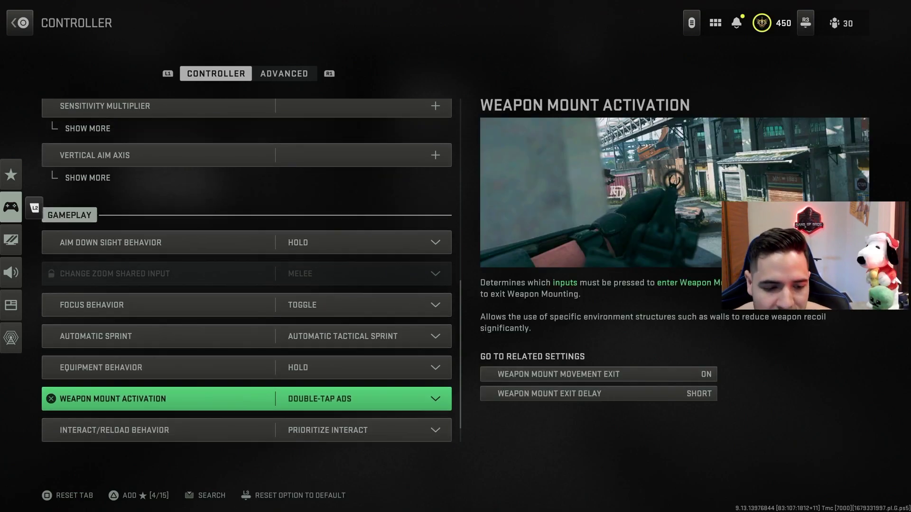
key("Down")
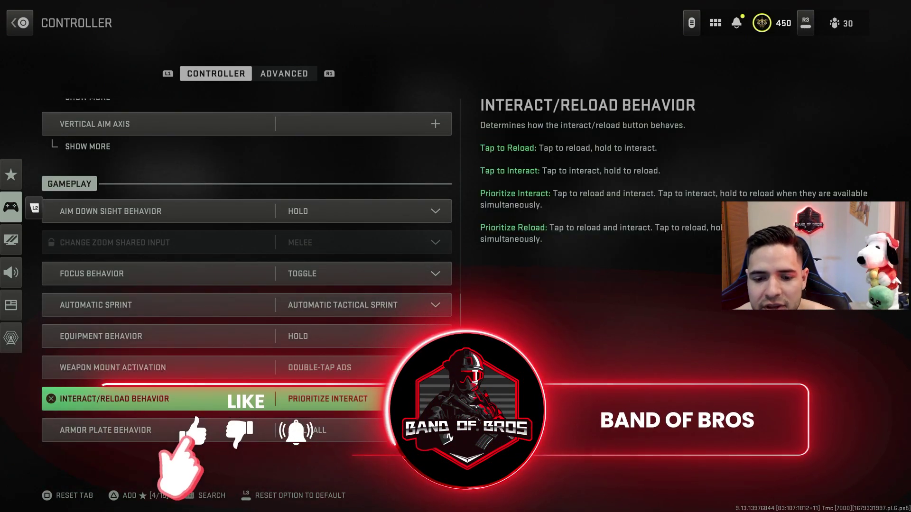
key("Return")
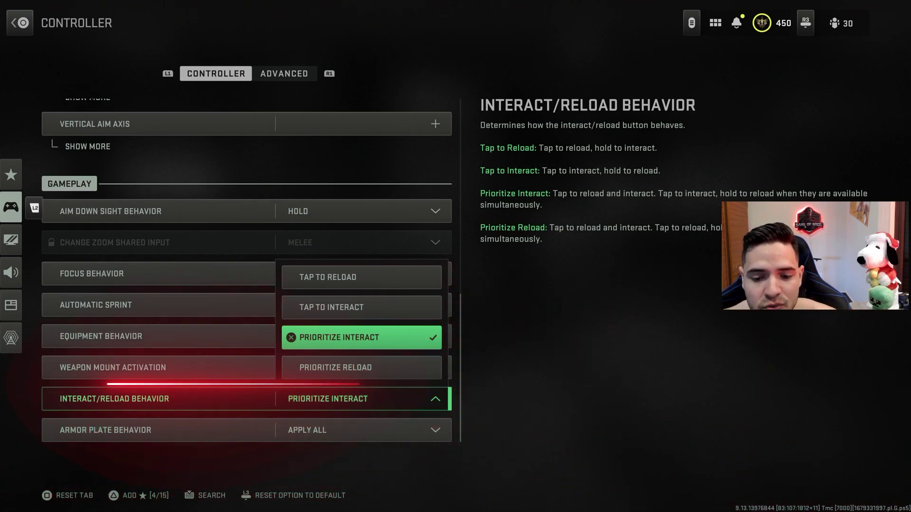
key("Down")
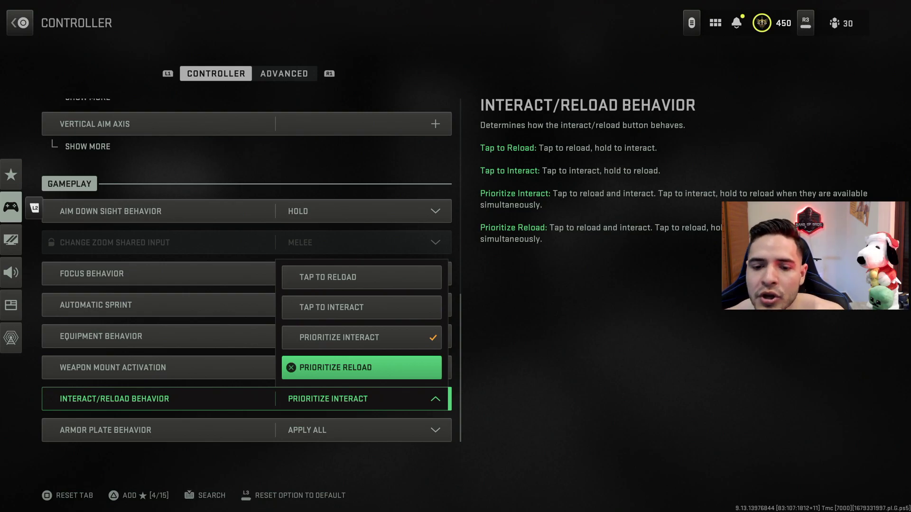
key("Escape")
Step: Set Armor Plate Behavior to Apply All and open the advanced controller settings
key("Down")
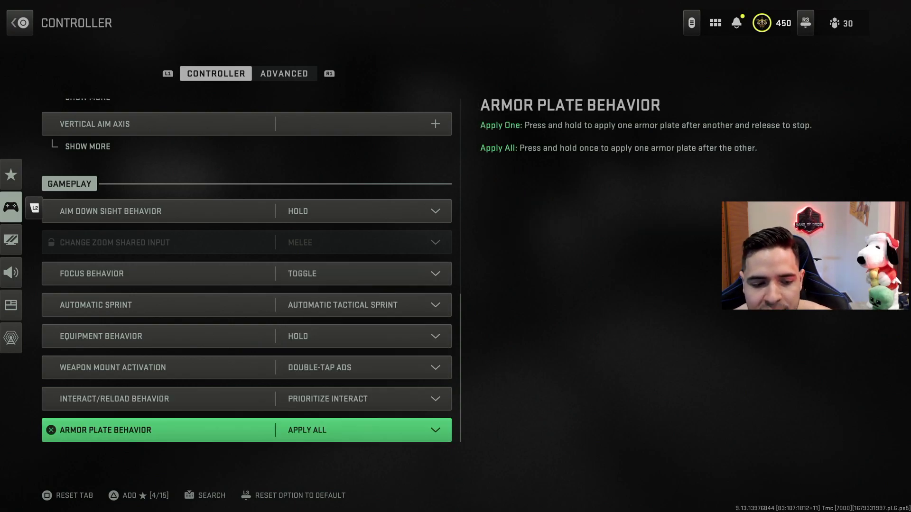
key("Return")
key("Up")
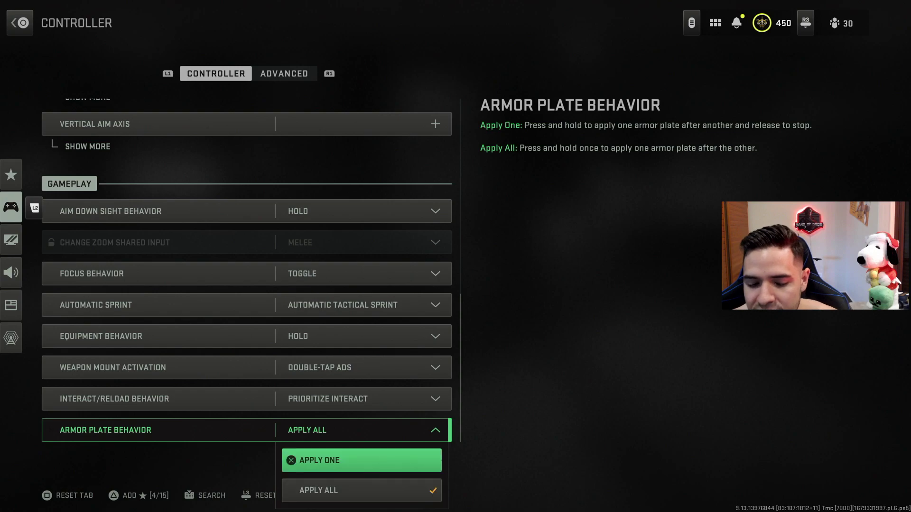
key("Down")
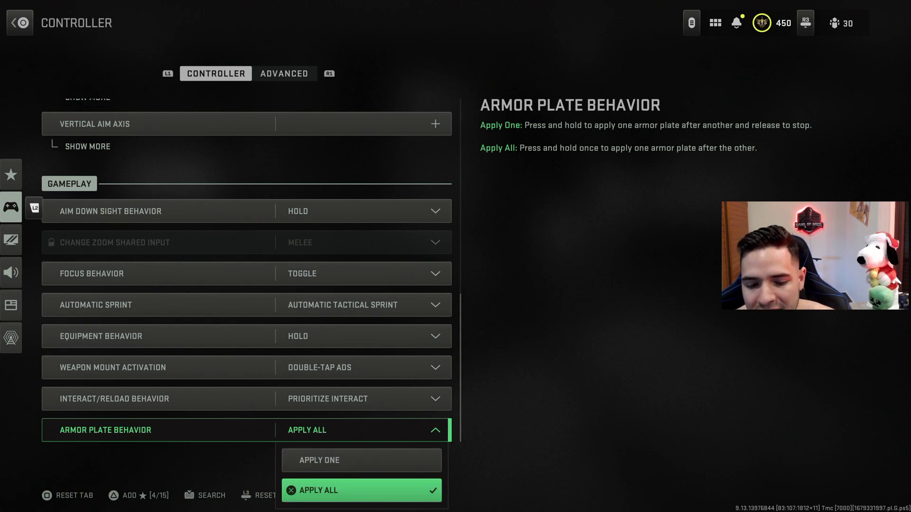
key("Return")
key("e")
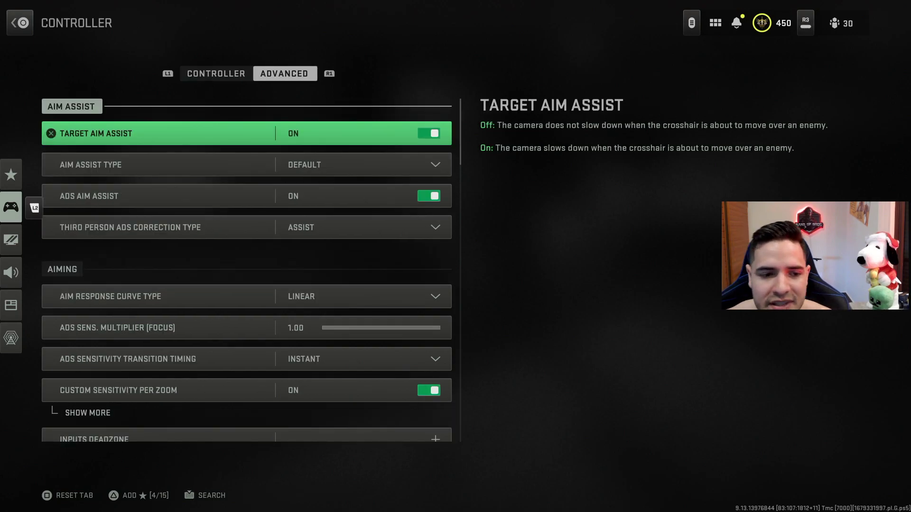
Step: Review the aim assist settings and select Linear as the Aim Response Curve Type
key("Down")
key("Down")
key("Down")
key("Down")
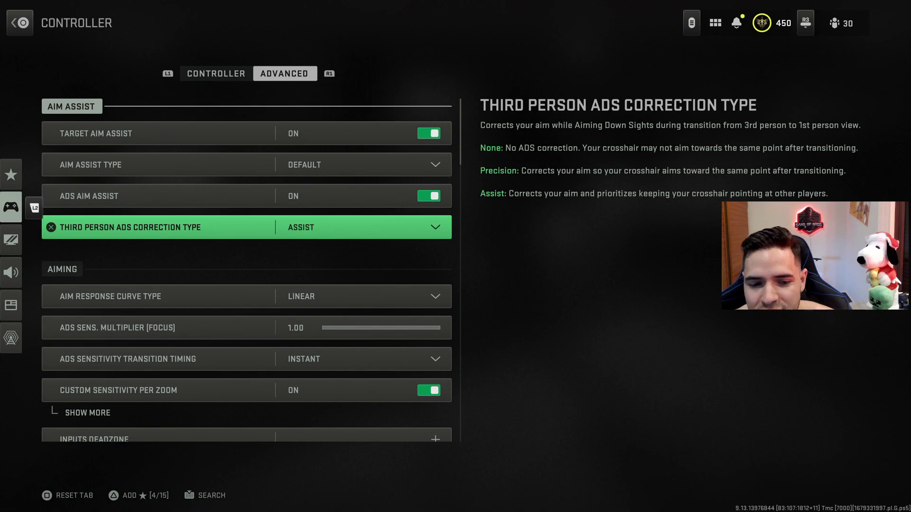
key("Return")
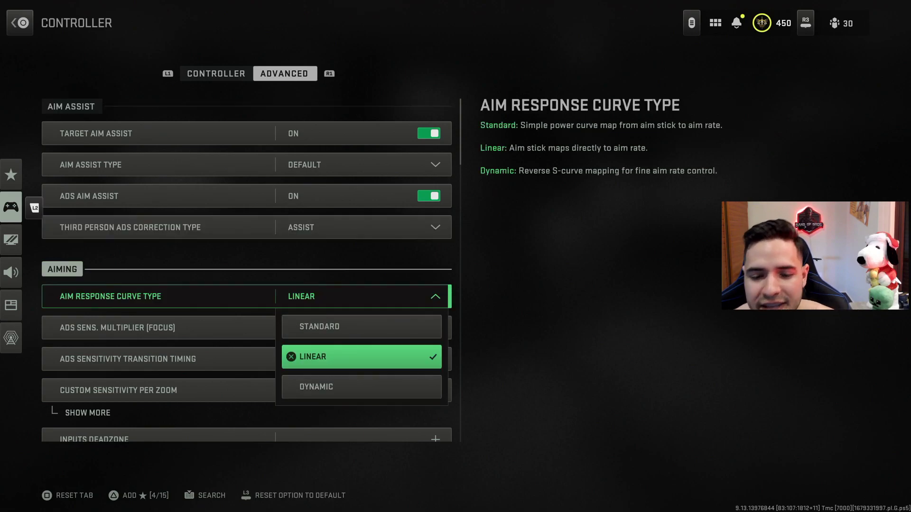
key("Return")
Step: Check the ADS Sensitivity Transition Timing setting and expand the Inputs Deadzone settings
key("Down")
key("Down")
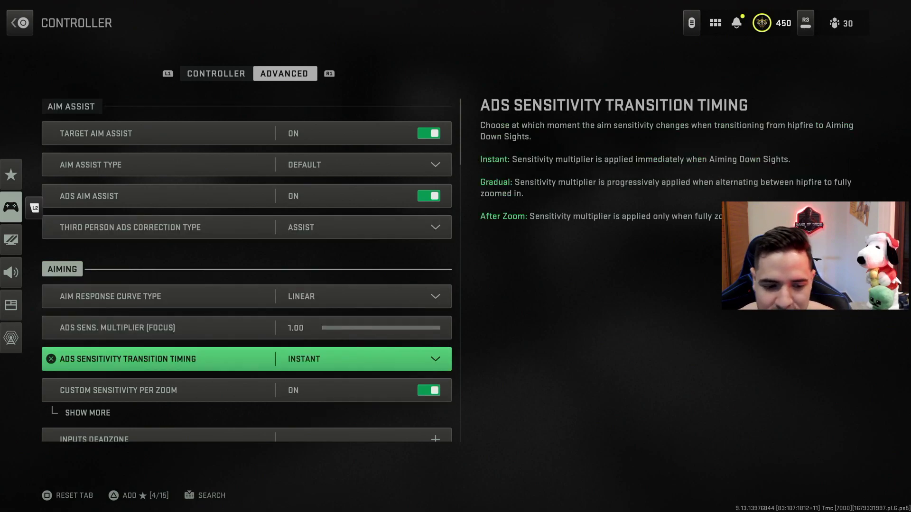
key("Down")
key("Down")
key("Down")
key("Up")
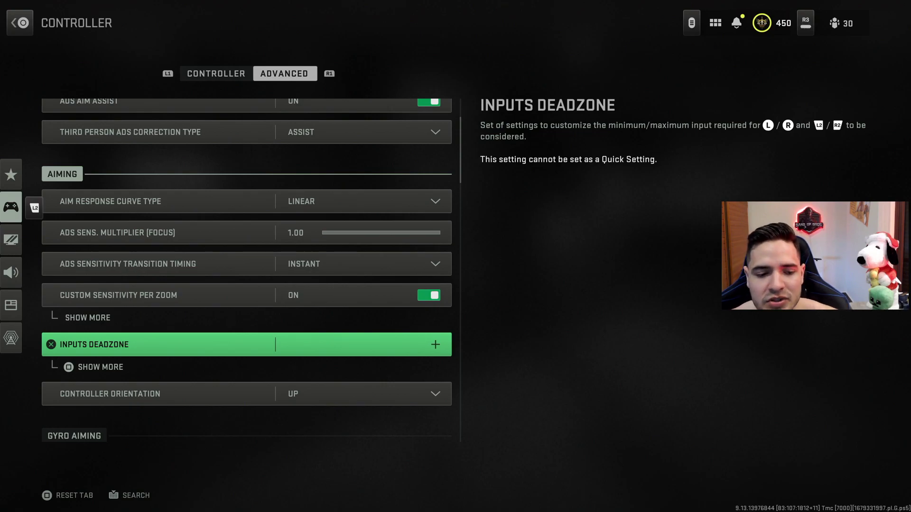
key("Return")
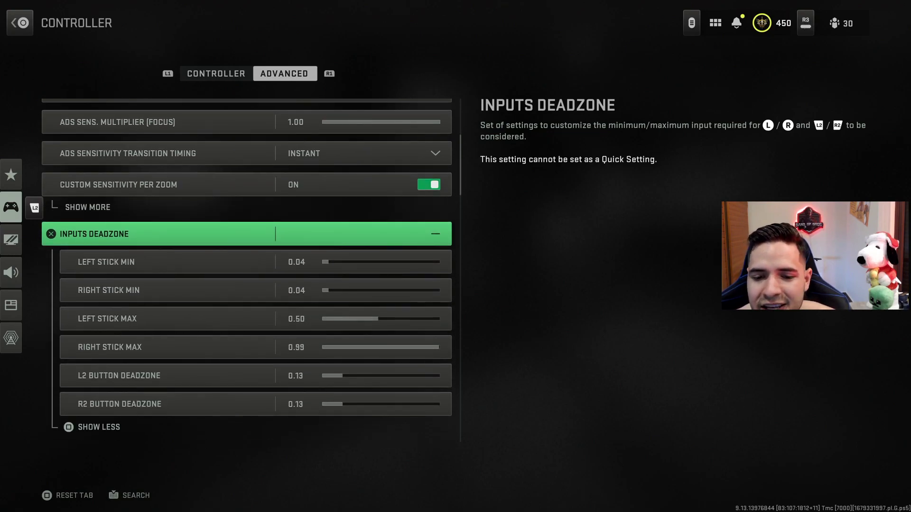
Step: Go through the stick minimum, stick maximum and L2/R2 button deadzone settings
key("Down")
key("Down")
key("Down")
key("Down")
key("Down")
key("Down")
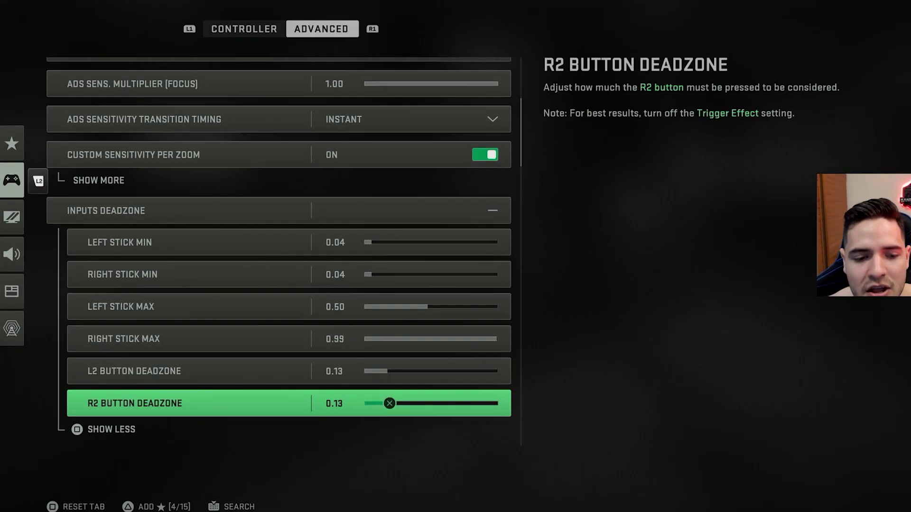
Step: Set the Left Stick Max deadzone to 0.55
key("Up")
key("Up")
key("Up")
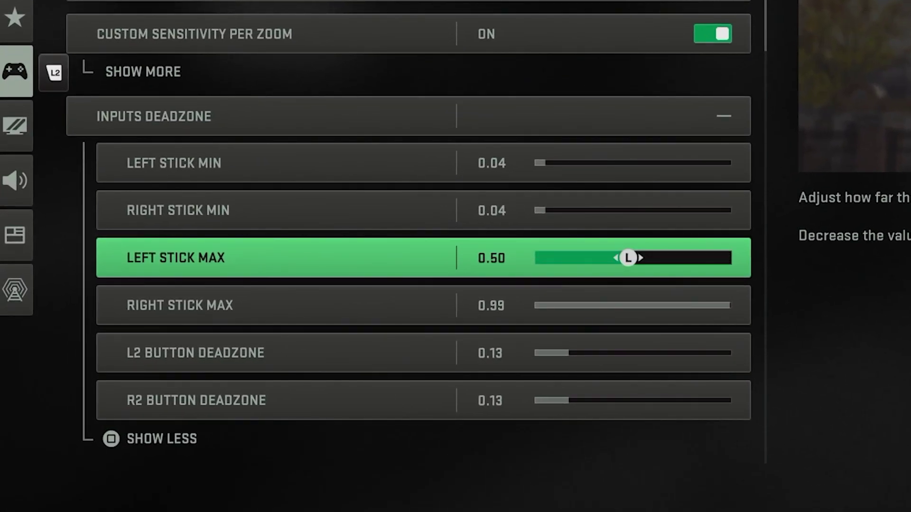
key("Right")
key("Right")
key("Right")
key("Right")
key("Right")
key("Right")
key("Right")
key("Right")
key("Right")
key("Right")
key("Left")
key("Left")
key("Left")
key("Left")
key("Left")
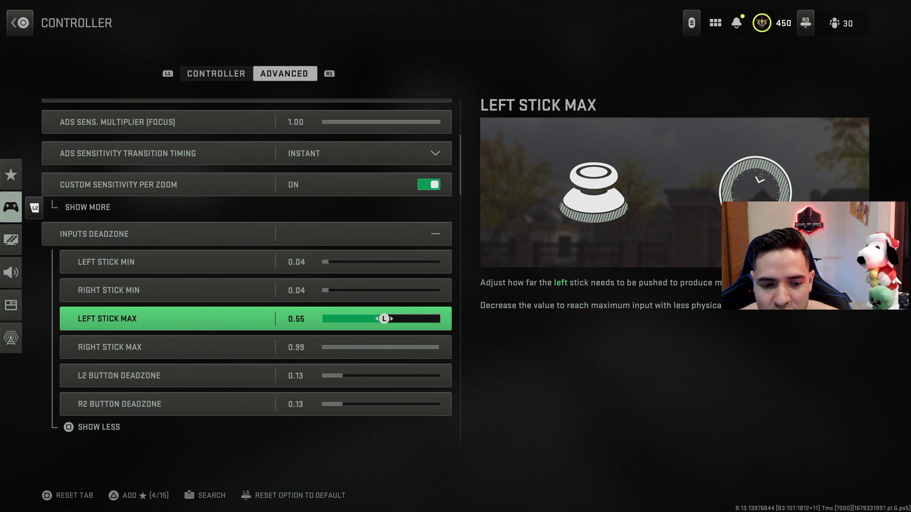
key("Return")
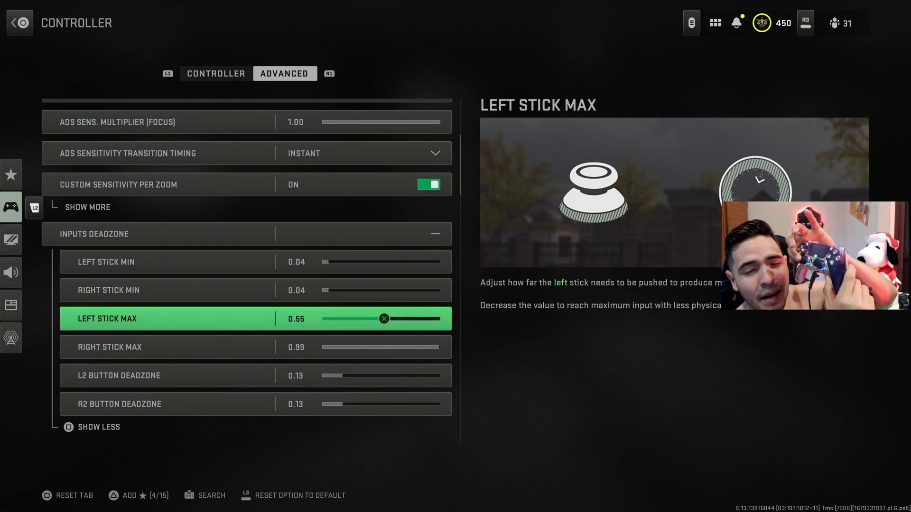
Step: View the Right Stick Min and Left Stick Min deadzones, and collapse the Inputs Deadzone settings
left_click(109, 290)
left_click(106, 262)
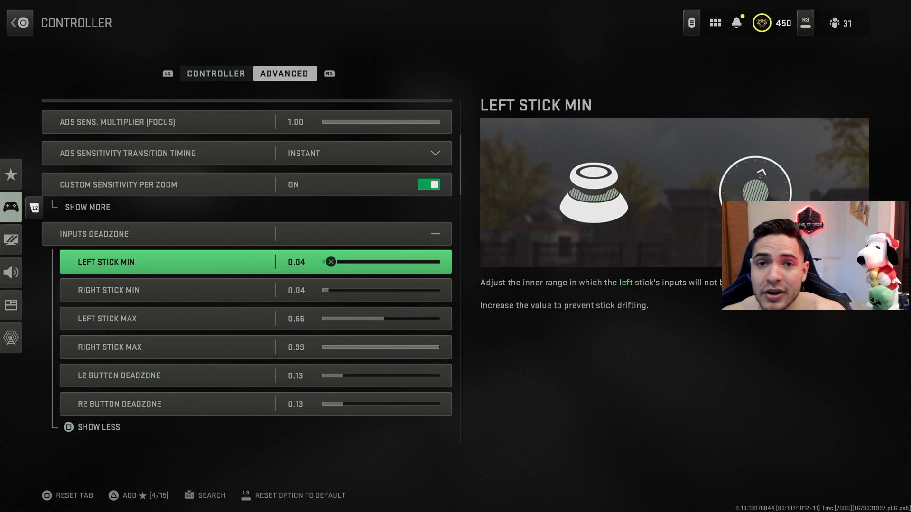
key("Up")
key("Return")
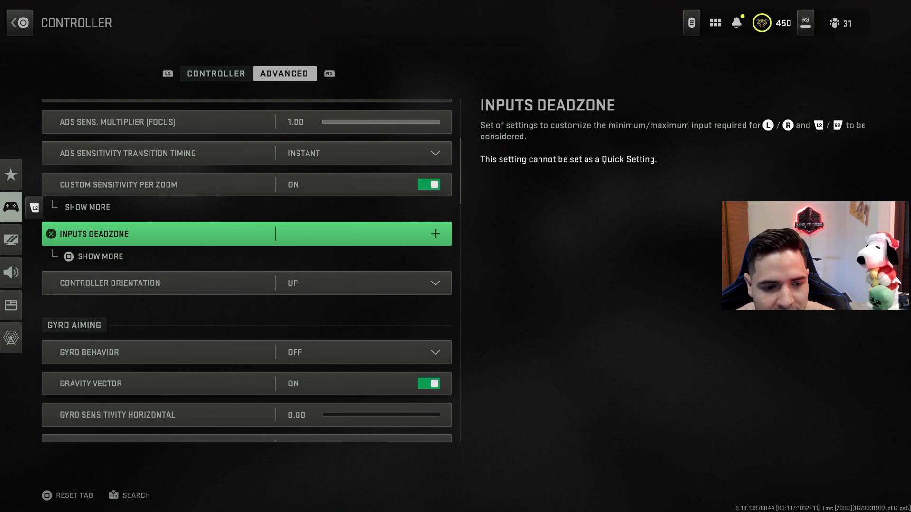
Step: Go past the remaining aiming and gyro settings to Automatic Ground Mantle in Movement Behaviors
key("Up")
key("Up")
key("Up")
key("Up")
key("Down")
key("Down")
key("Down")
key("Down")
key("Down")
key("Down")
key("Down")
key("Down")
key("Down")
key("Down")
key("Down")
key("Down")
key("Down")
key("Down")
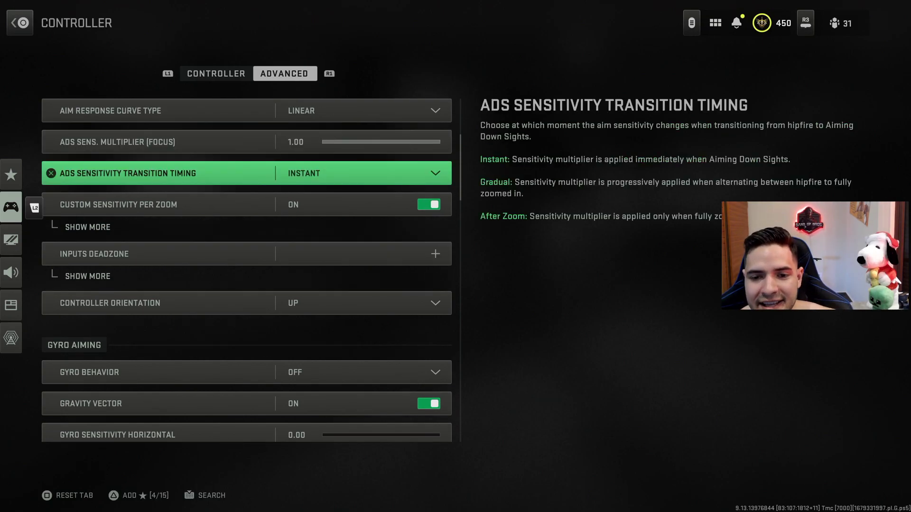
key("Down")
key("Down")
key("Down")
key("Down")
key("Down")
key("Down")
key("Down")
key("Down")
key("Down")
key("Down")
key("Down")
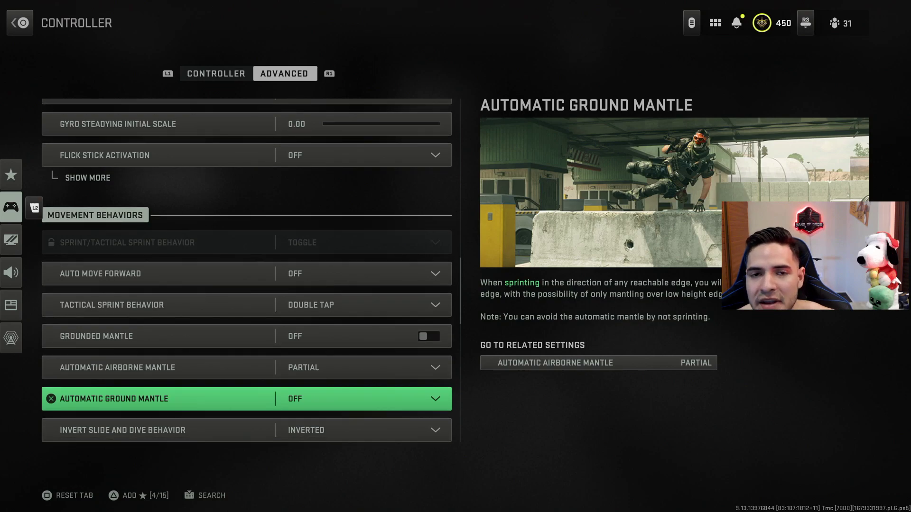
Step: View the Automatic Airborne Mantle and Tactical Sprint Behavior descriptions
key("Down")
key("Up")
key("Up")
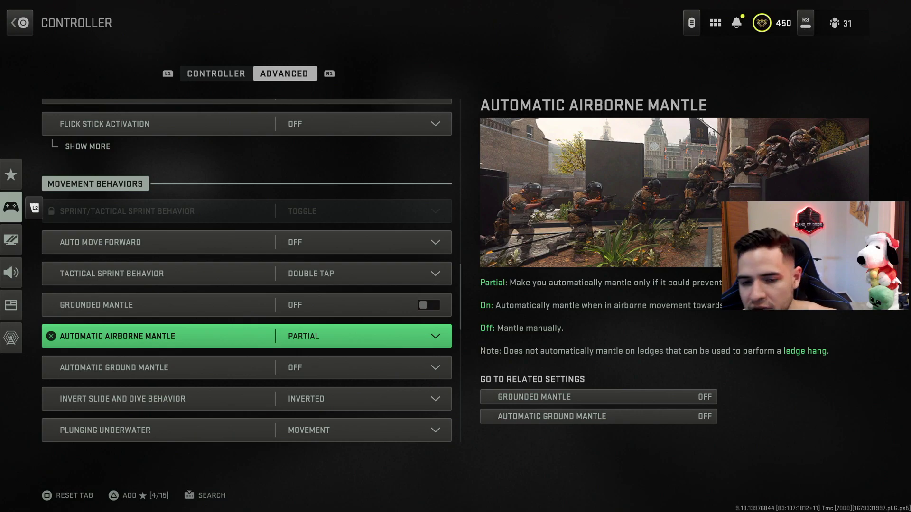
key("Up")
key("Up")
key("Up")
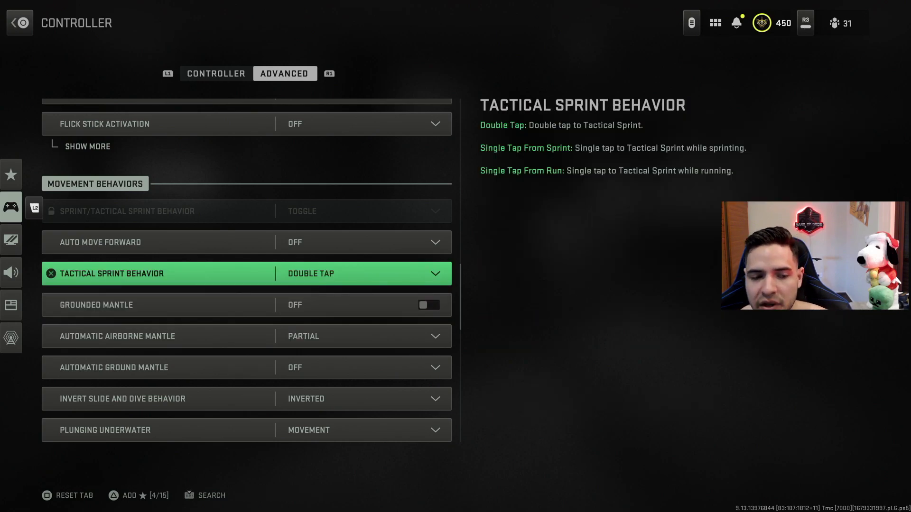
Step: Read the explanations of Grounded Mantle, Automatic Airborne Mantle and Automatic Ground Mantle
key("Down")
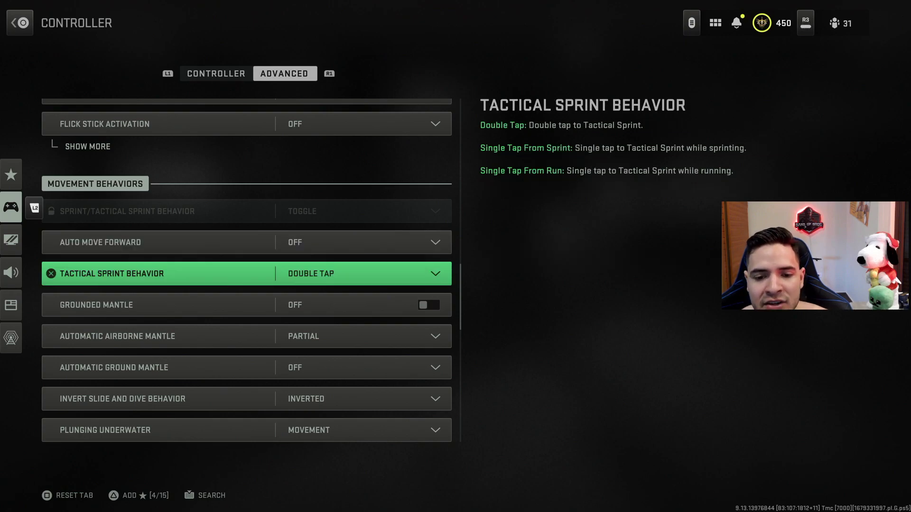
key("Down")
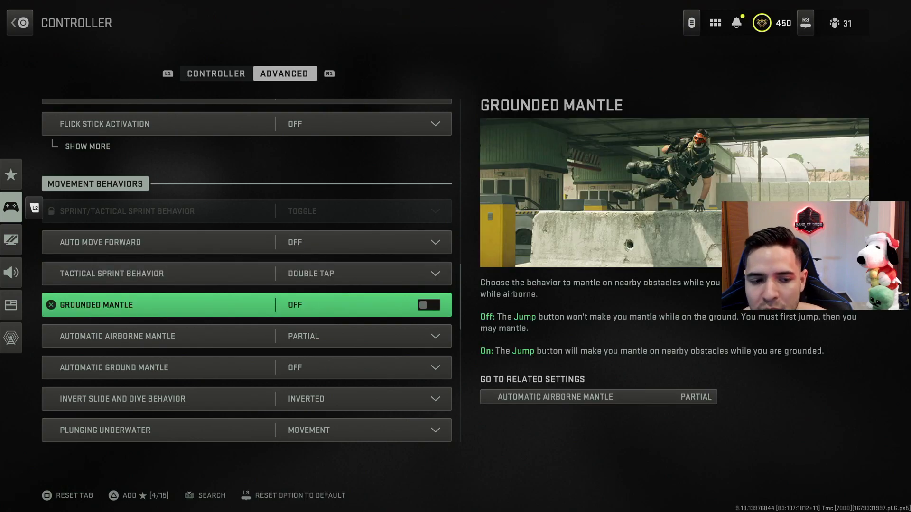
key("Down")
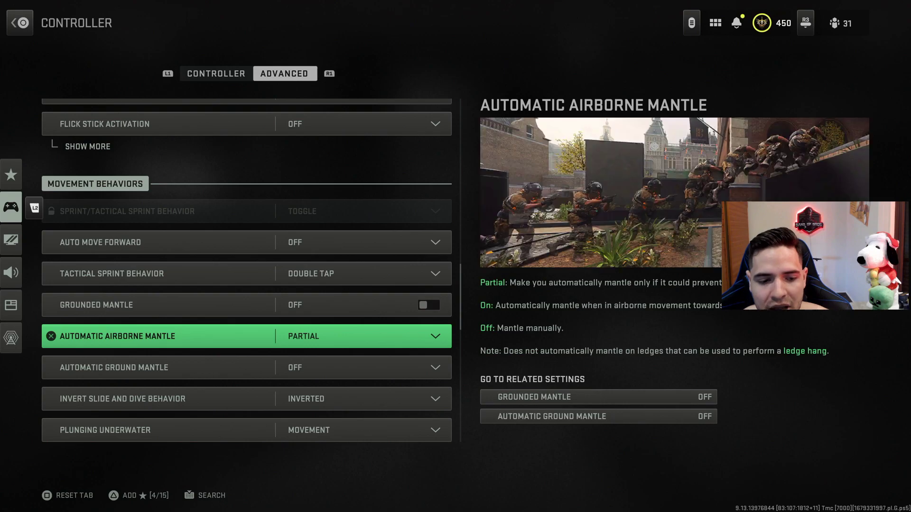
key("Down")
key("Up")
key("Up")
key("Down")
key("Down")
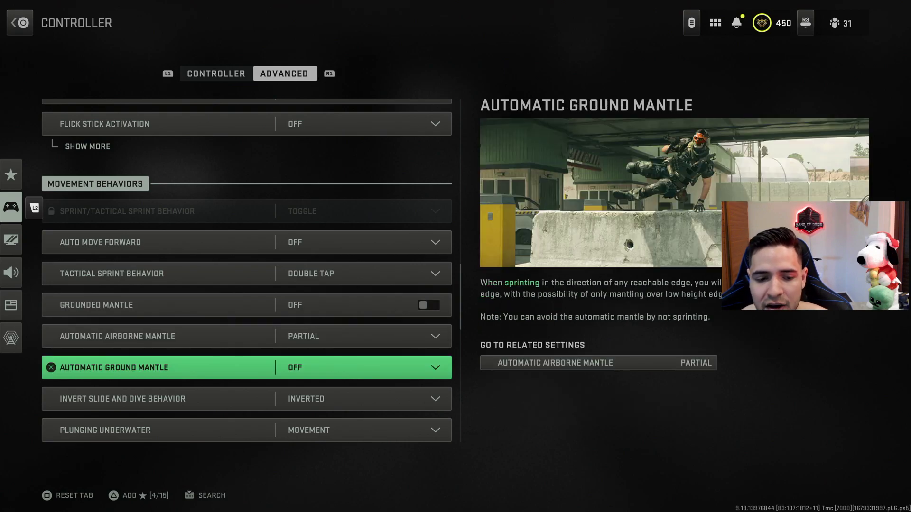
key("Up")
key("Up")
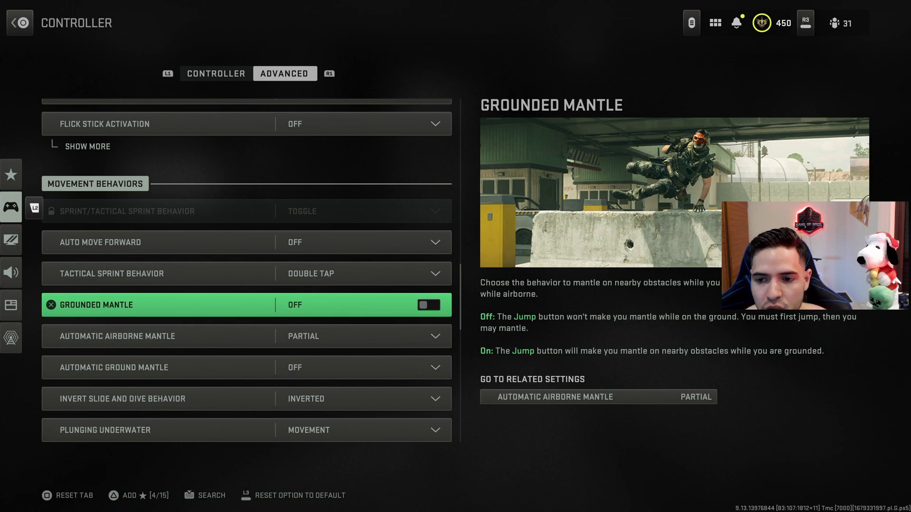
key("Down")
key("Down")
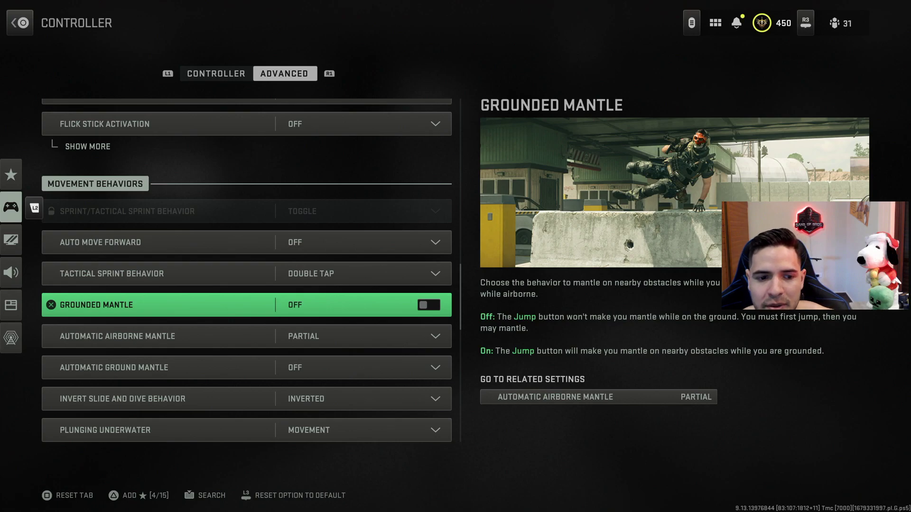
Step: Compare the Grounded Mantle description with Tactical Sprint Behavior and Automatic Airborne Mantle
key("Down")
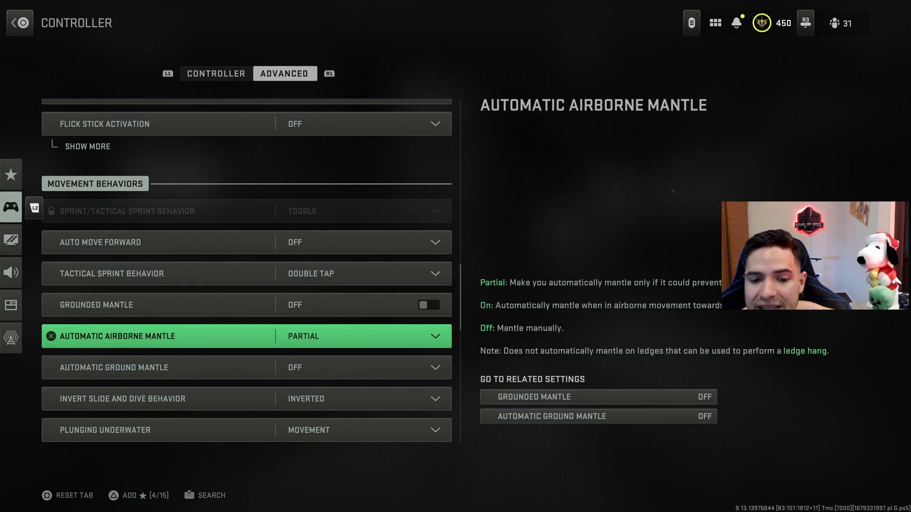
key("Up")
key("Up")
key("Down")
key("Up")
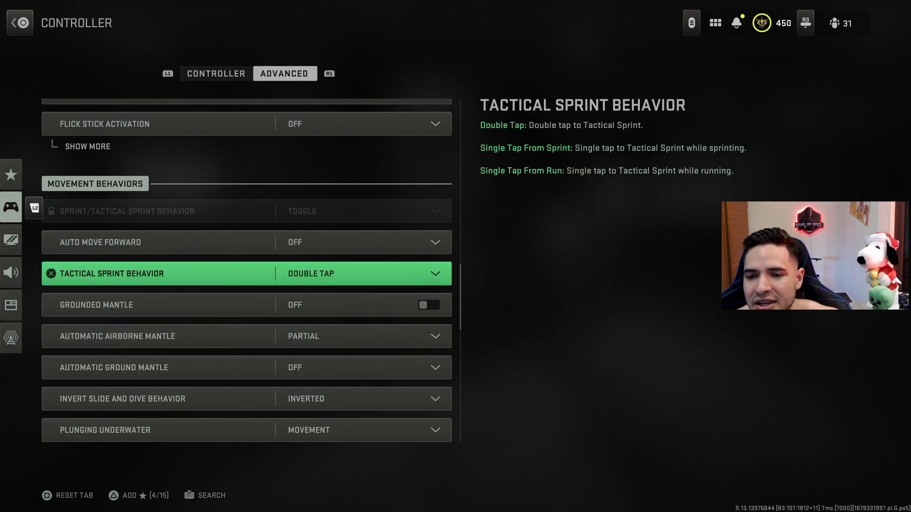
key("Down")
key("Up")
key("Down")
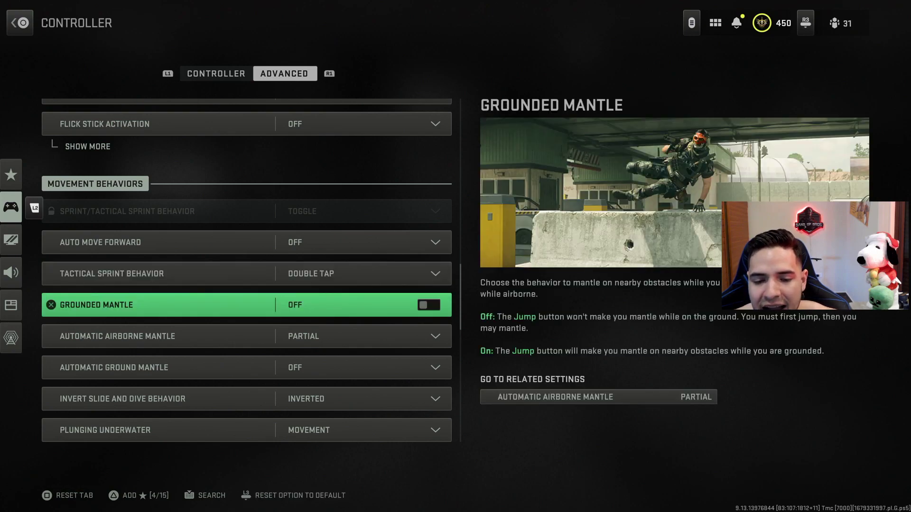
key("Return")
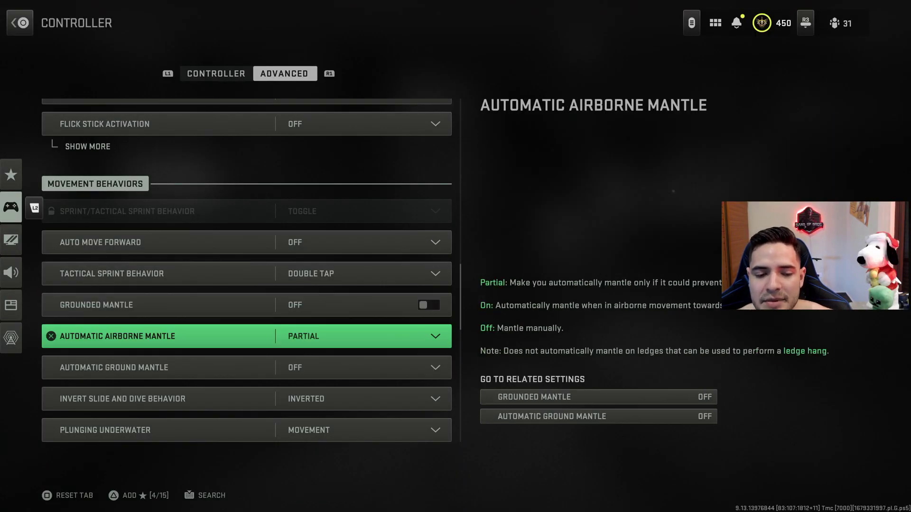
Step: Recheck Grounded Mantle together with its related automatic mantle settings
left_click(247, 305)
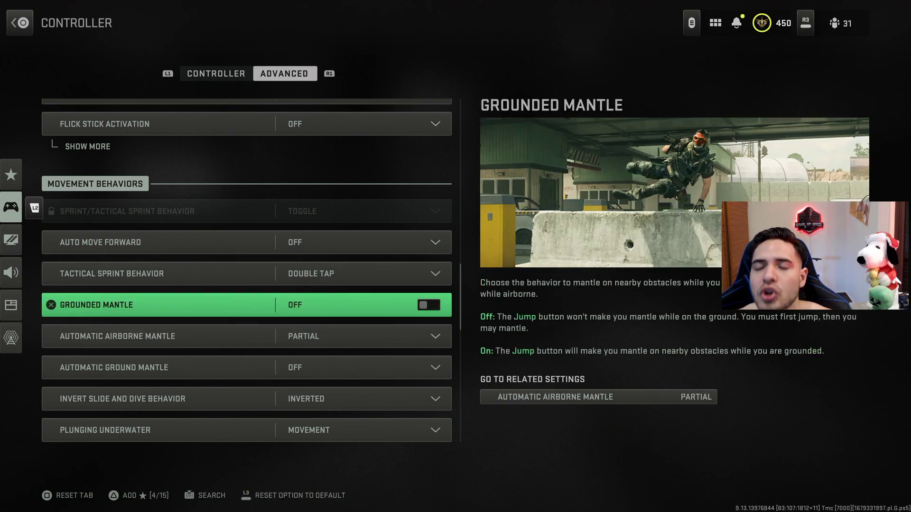
left_click(247, 368)
left_click(247, 305)
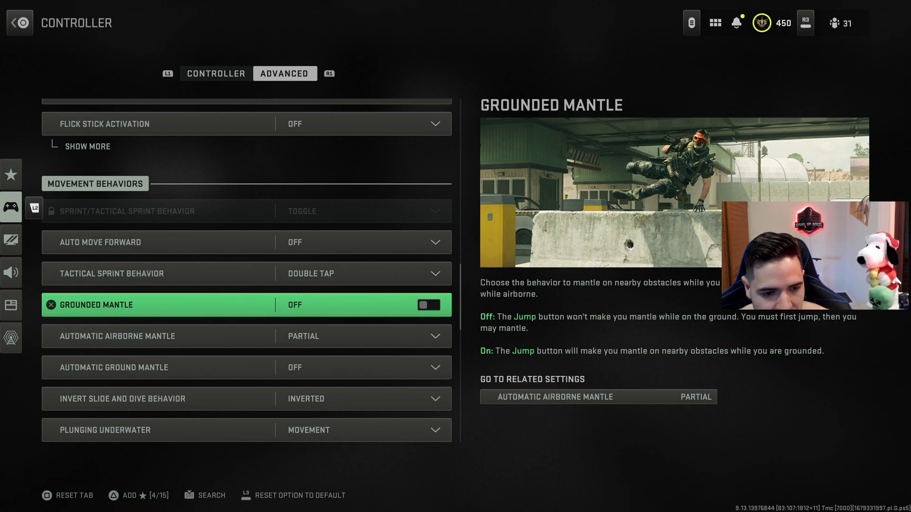
left_click(247, 337)
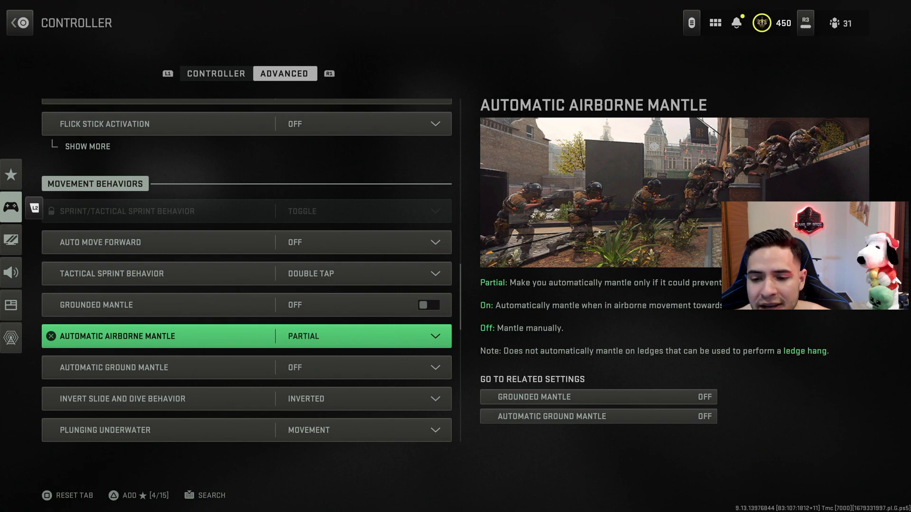
key("Return")
key("Escape")
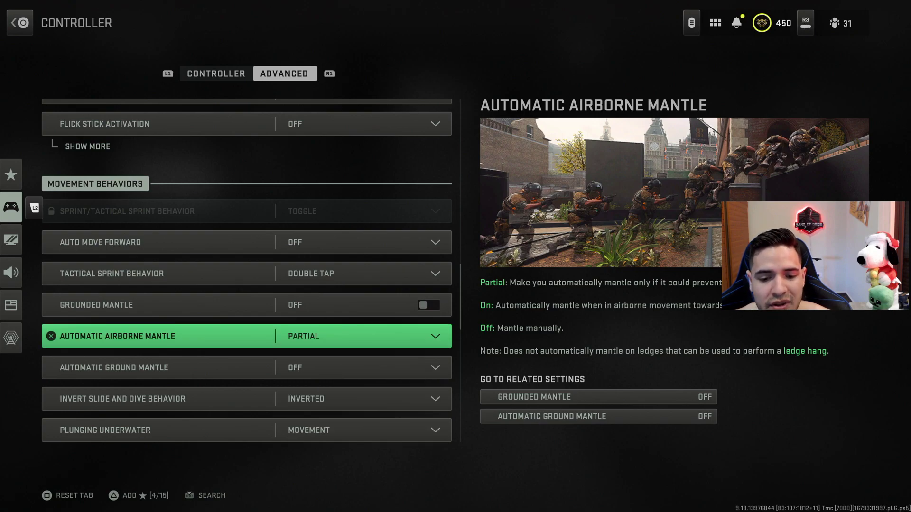
Step: Compare Standard and Inverted for Invert Slide and Dive Behavior, and select Inverted
left_click(247, 399)
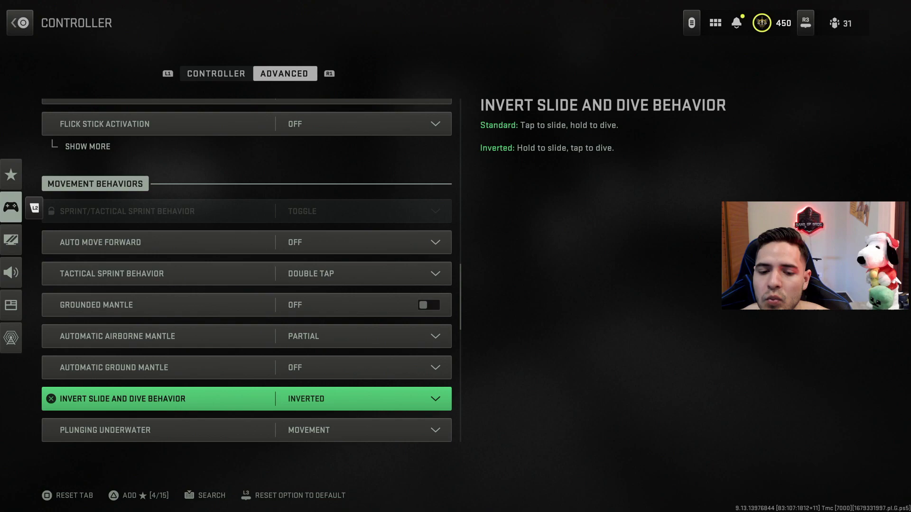
key("Return")
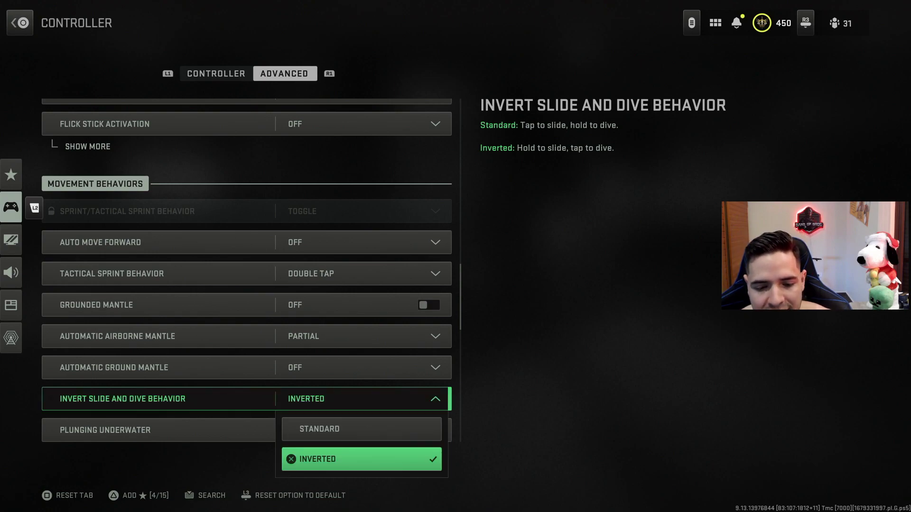
key("Up")
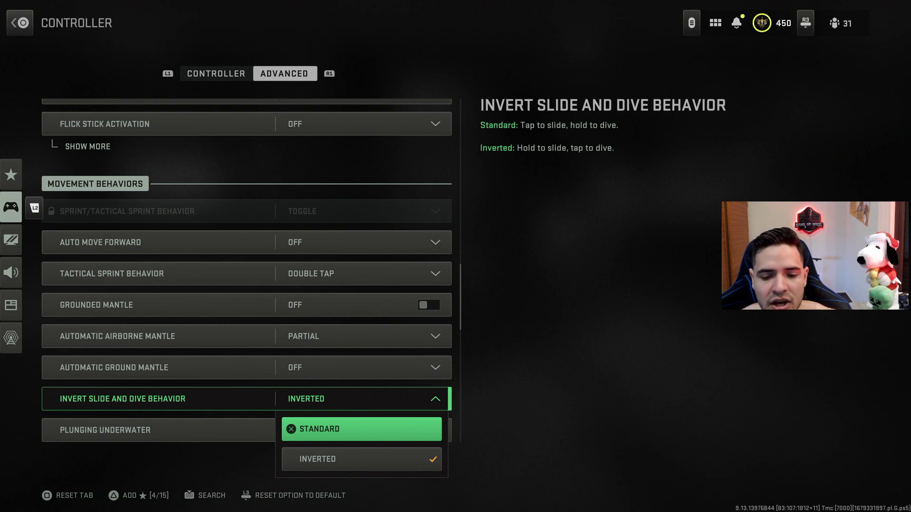
left_click(362, 459)
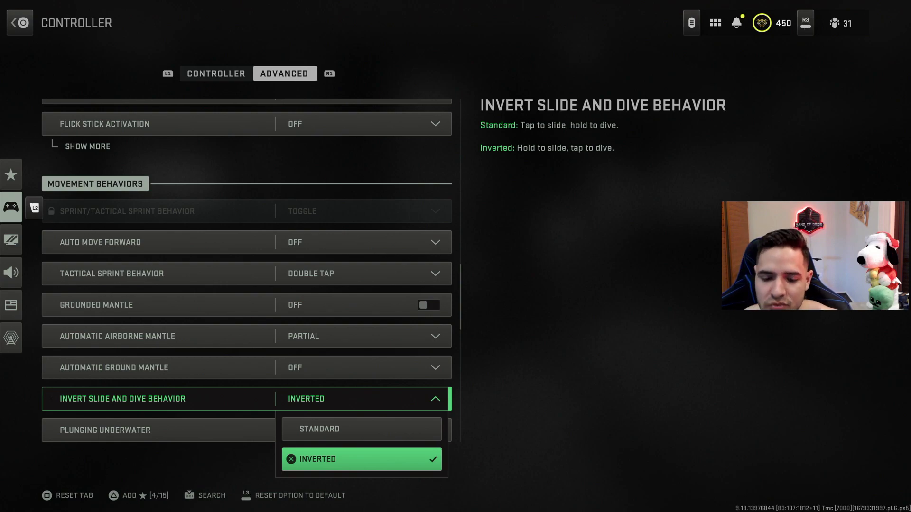
key("Return")
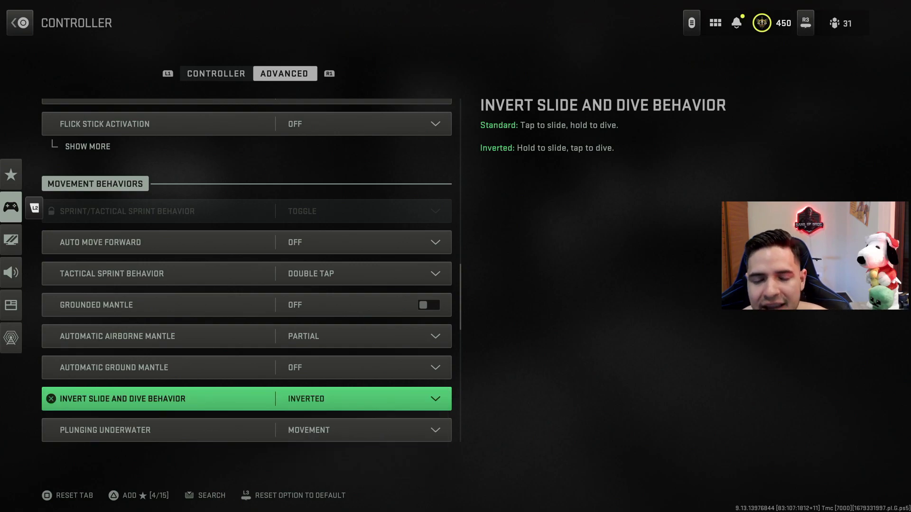
Step: View the Plunging Underwater and Parachute Auto-Deploy settings
key("Down")
key("Up")
key("Down")
key("Down")
key("Down")
key("Down")
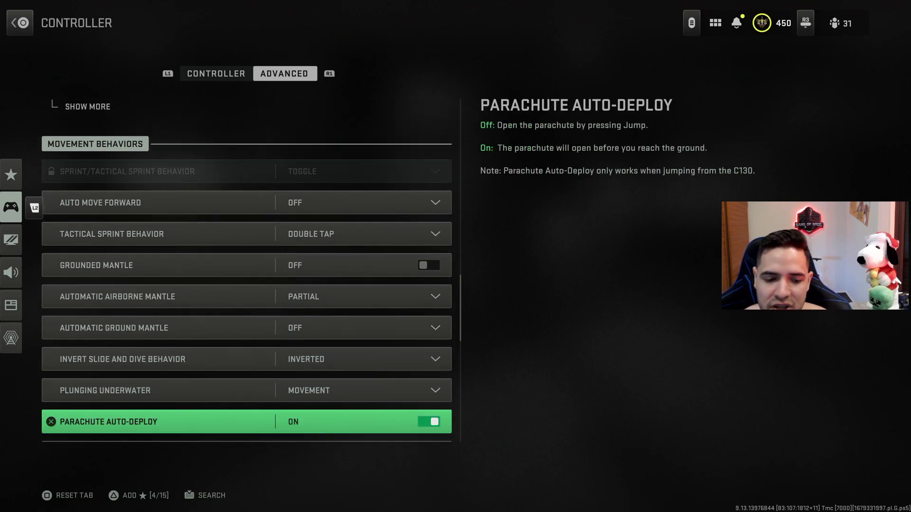
Step: Examine the Sprinting Door Bash setting and its neighbours at the end of the movement behaviors
key("Up")
key("Up")
key("Up")
key("Down")
key("Down")
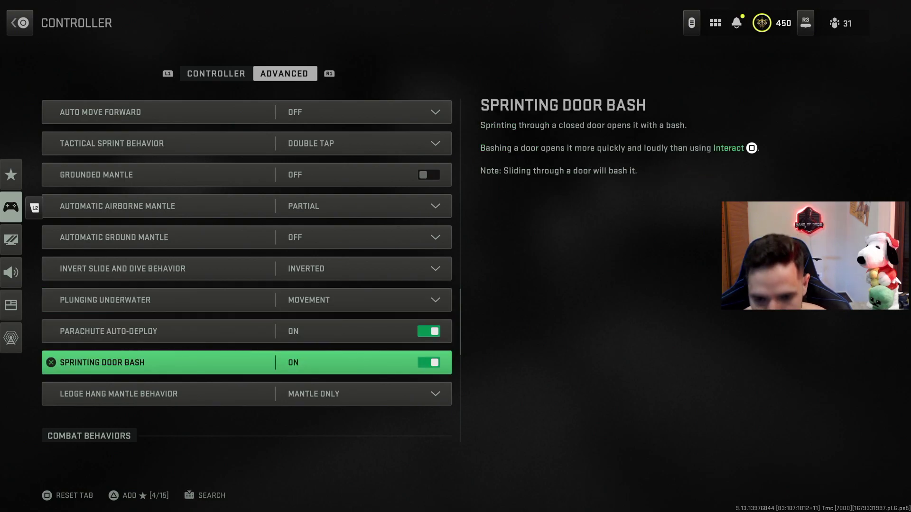
key("Down")
key("Down")
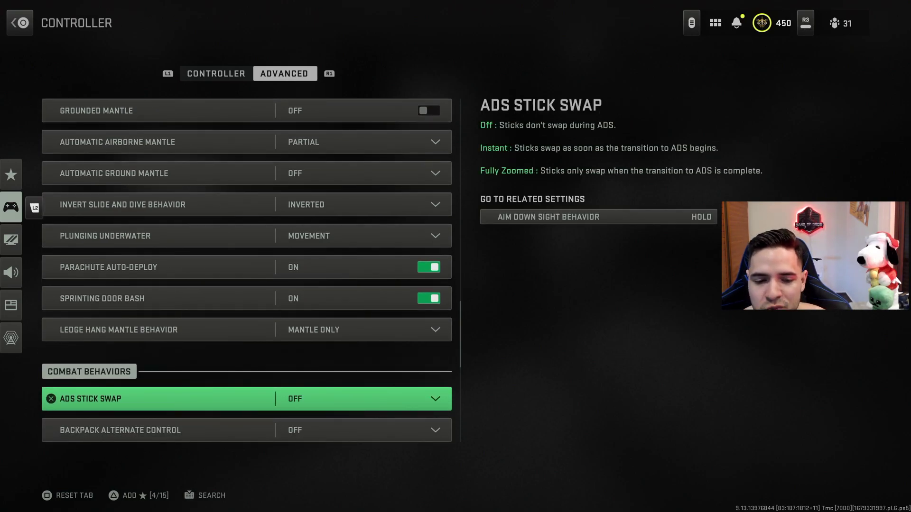
key("Up")
key("Up")
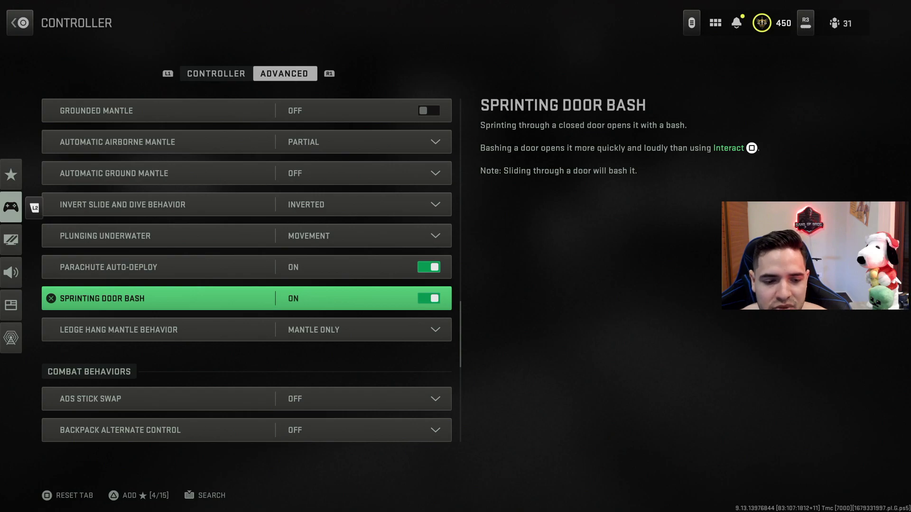
Step: Skim the first Combat Behaviors settings and return to Sprinting Door Bash
key("Down")
key("Down")
key("Down")
key("Down")
key("Up")
key("Up")
key("Up")
key("Up")
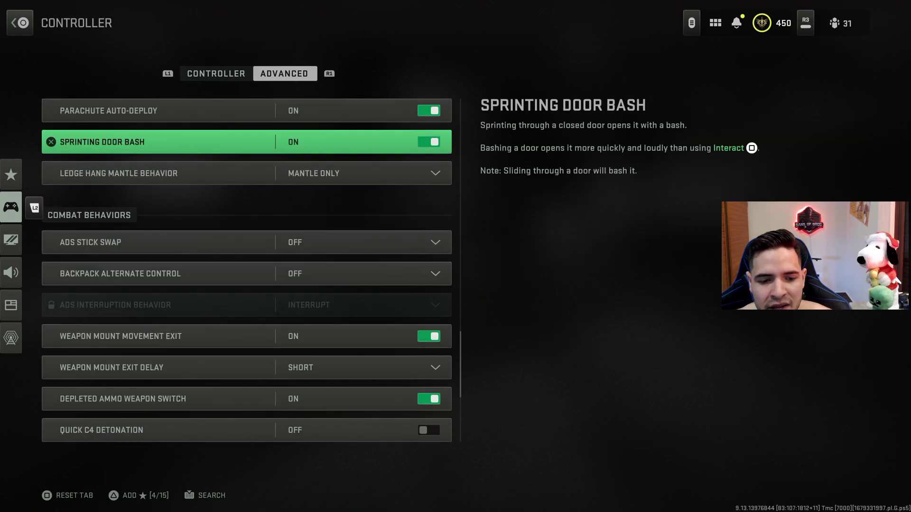
Step: Read the descriptions of ADS Interruption Behavior and Weapon Mount Movement Exit
key("Down")
key("Down")
key("Down")
key("Down")
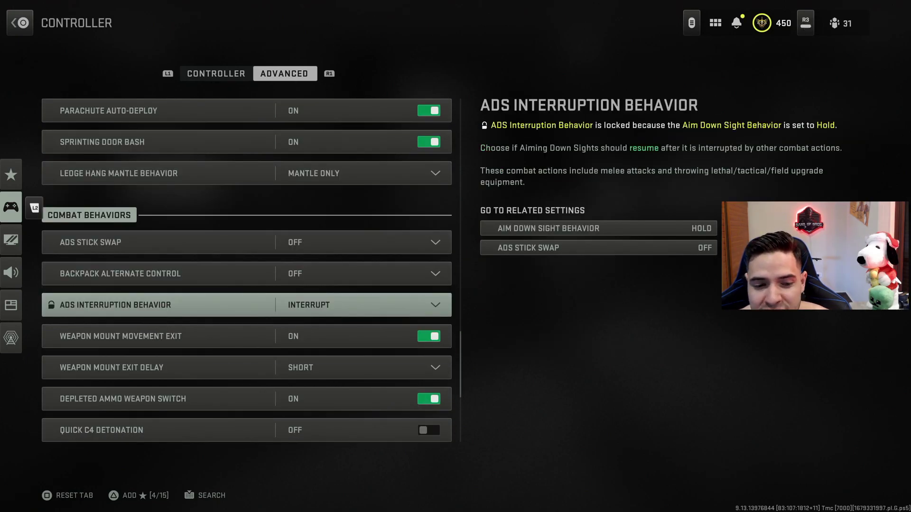
key("Down")
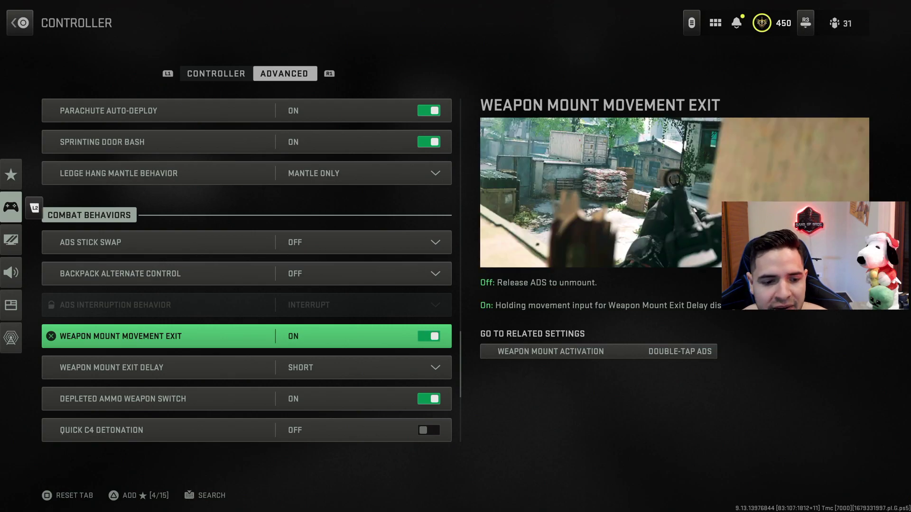
key("Down")
key("Up")
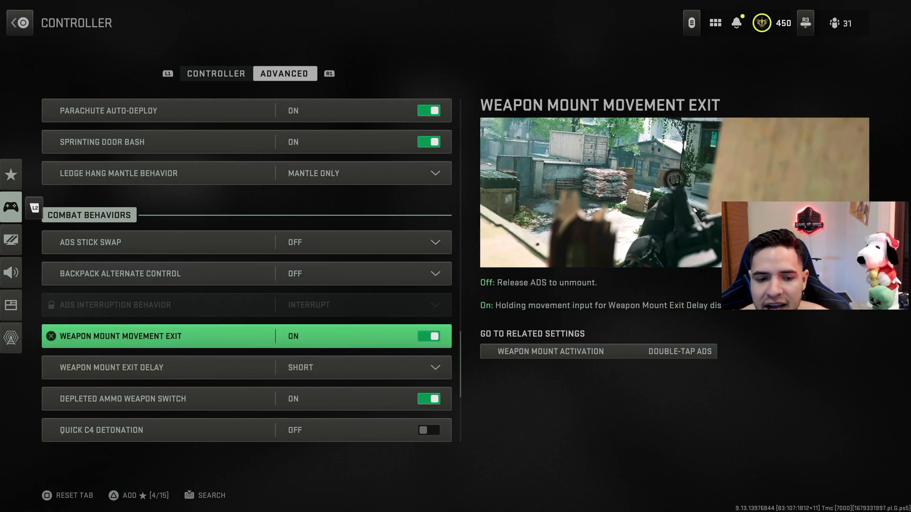
Step: Compare the Weapon Mount Exit Delay options and select Short
key("Down")
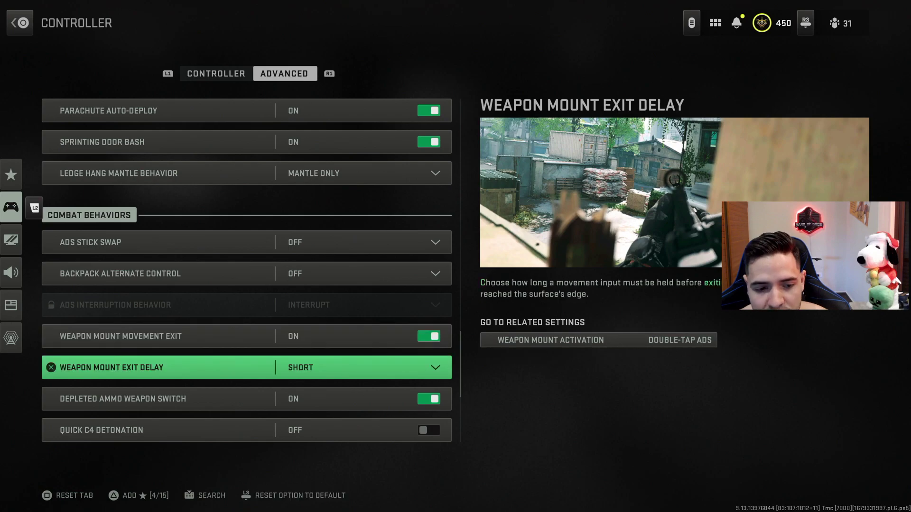
key("Return")
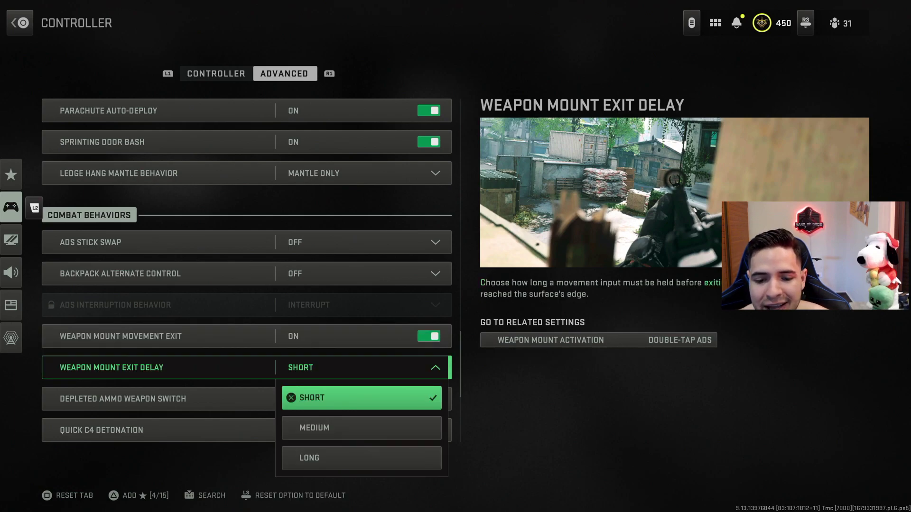
key("Down")
key("Up")
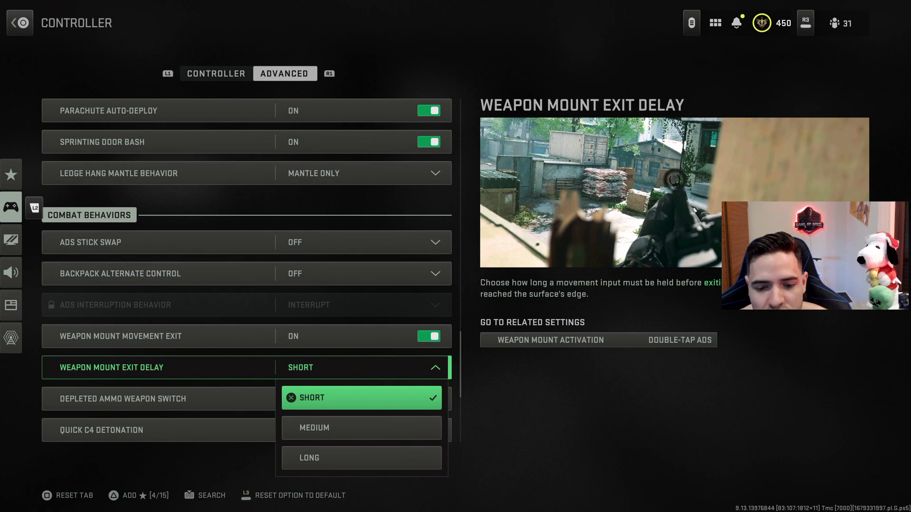
key("Return")
Step: Read the Depleted Ammo Weapon Switch description and return to the basic controller settings with the button layout
key("Down")
key("Down")
key("Down")
key("Up")
key("Up")
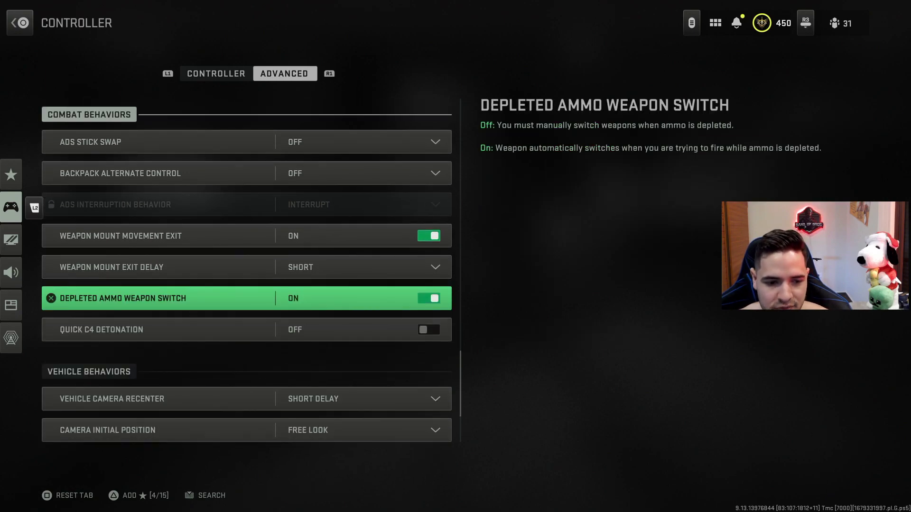
key("q")
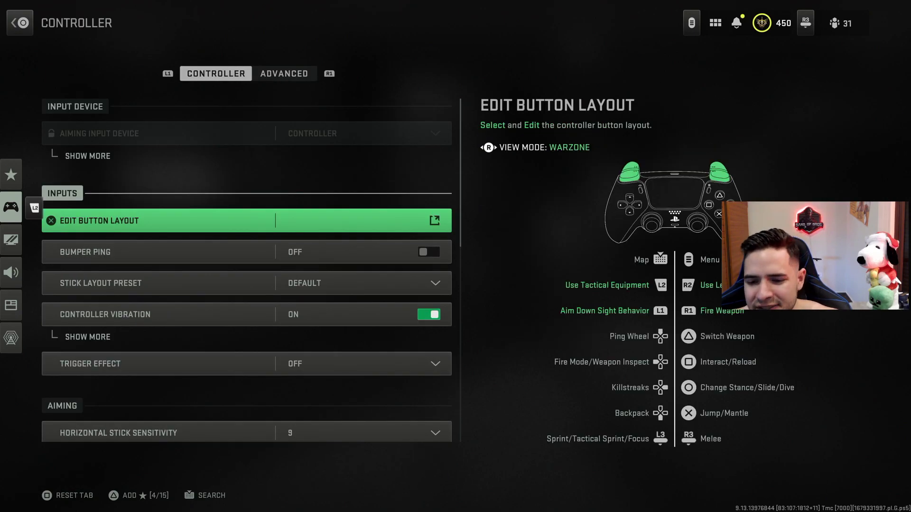